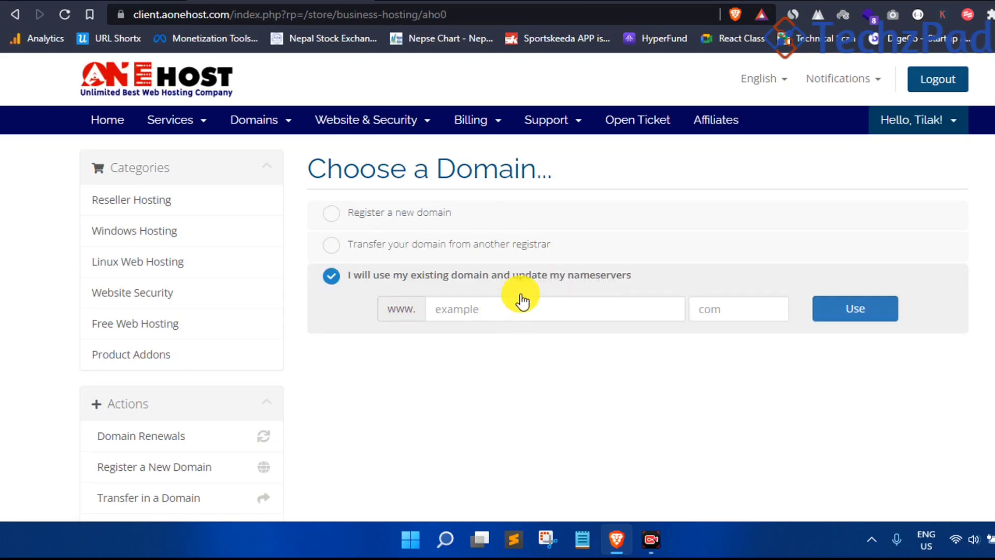
Enter techzpada with the .com extension as the existing domain for the student hosting plan
left_click(524, 315)
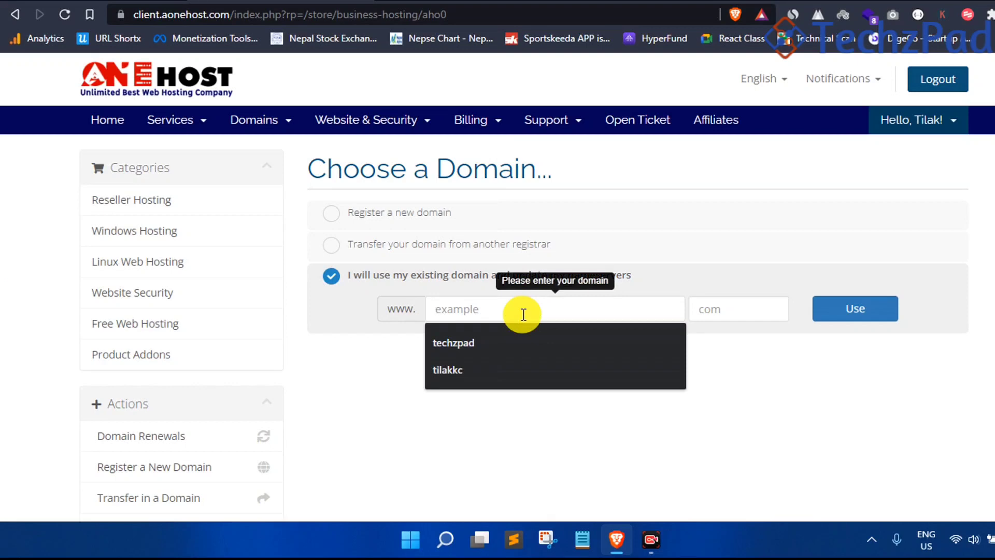
left_click(506, 340)
type("a")
left_click(737, 306)
left_click(724, 337)
left_click(864, 308)
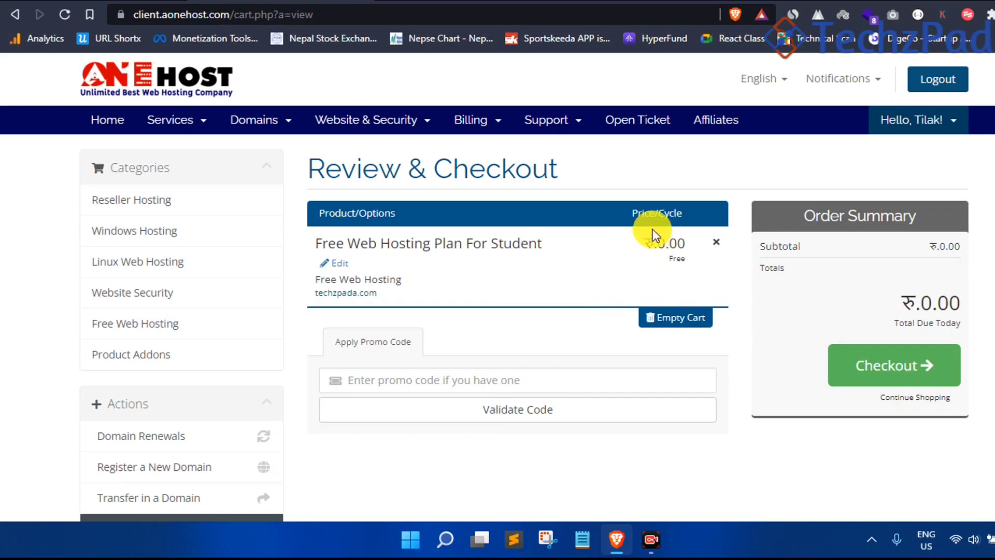
Confirm the plan price and Total Due Today are ₹0.00, then proceed to checkout
left_click_drag(645, 242, 684, 242)
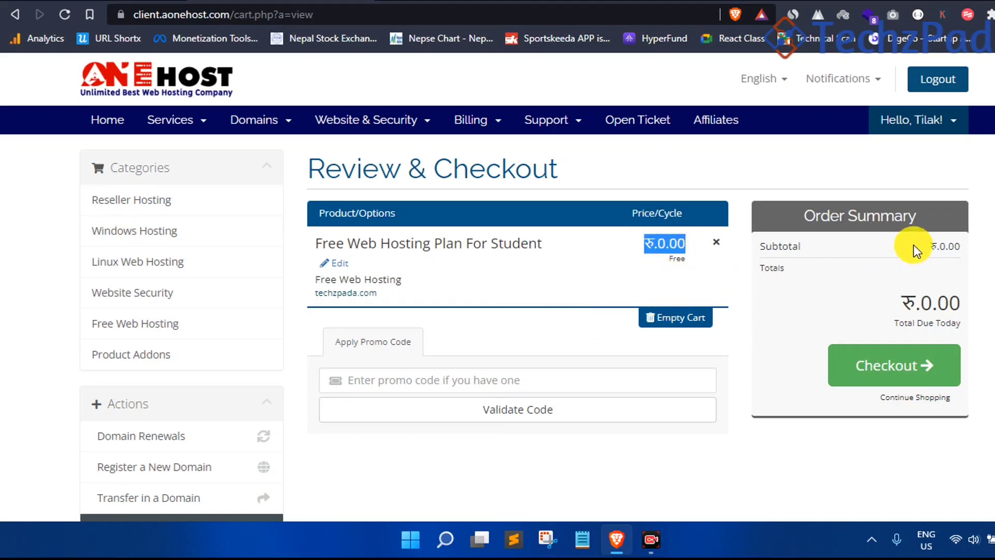
left_click_drag(904, 303, 962, 303)
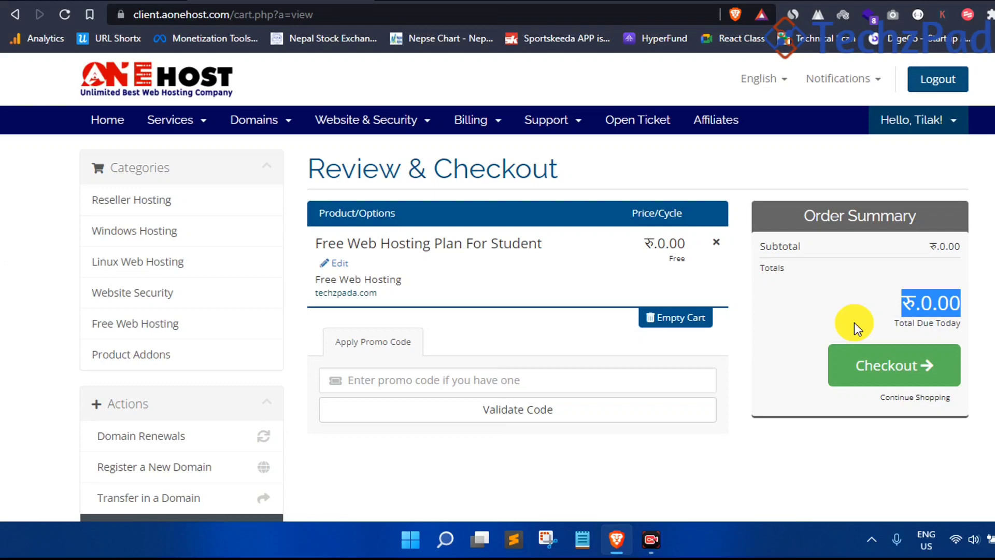
left_click(881, 365)
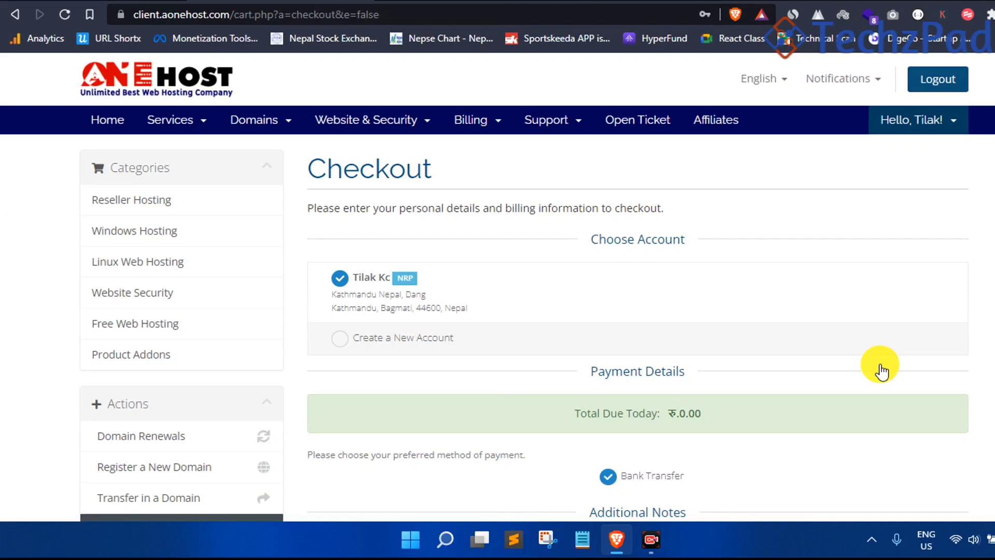
Review the checkout page and switch to creating a new account
scroll(866, 362, "down", 4)
scroll(527, 204, "up", 4)
scroll(371, 164, "down", 2)
scroll(543, 254, "down", 4)
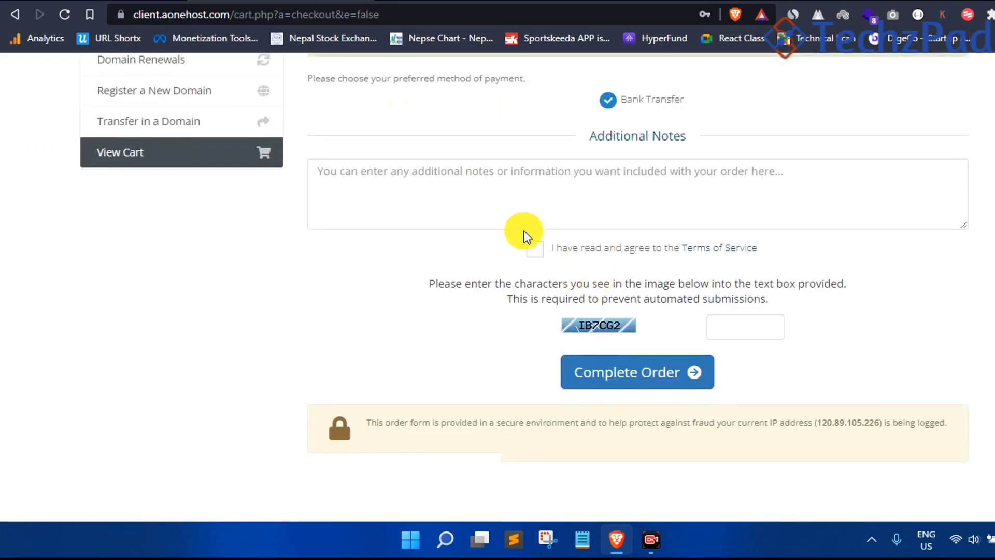
scroll(523, 230, "up", 2)
scroll(540, 211, "up", 1)
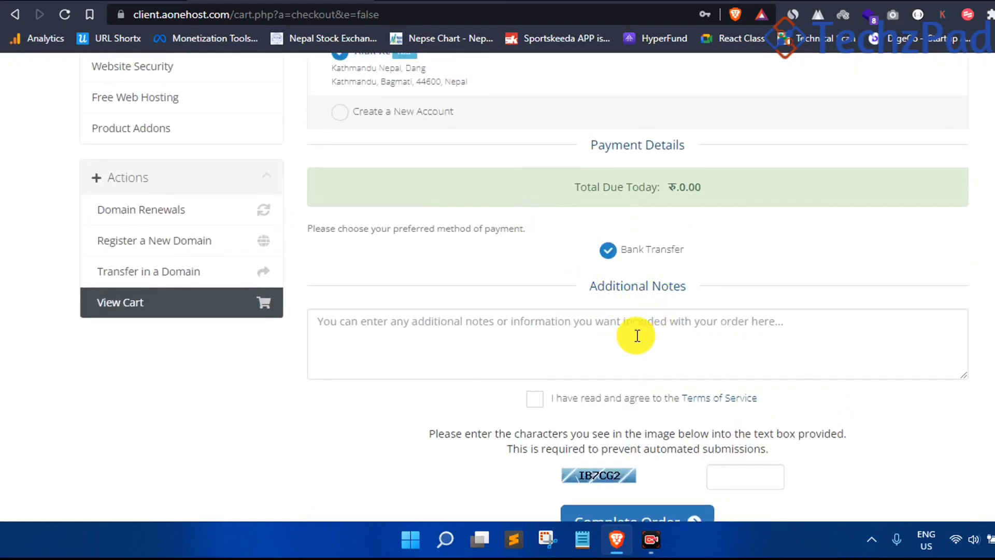
scroll(651, 341, "up", 4)
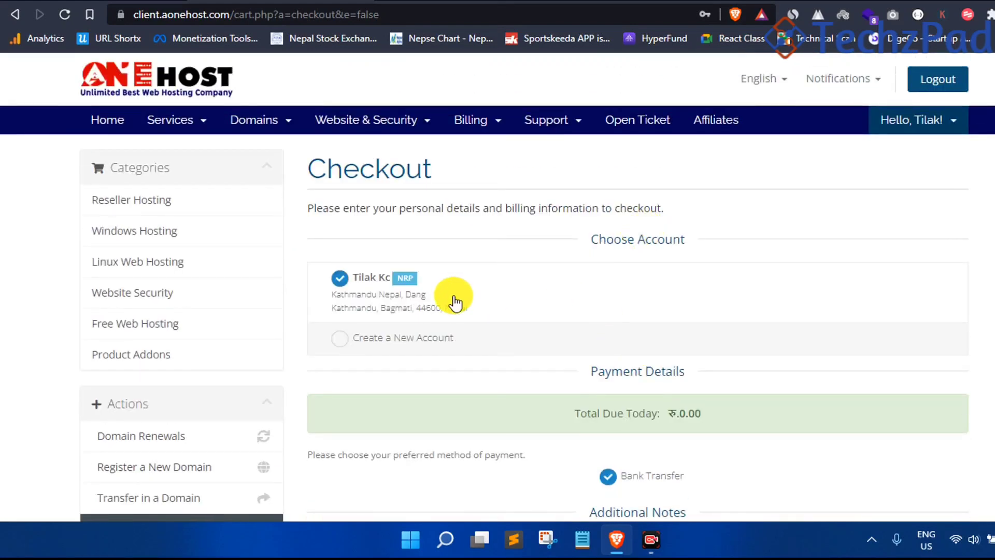
left_click(382, 342)
Attempt to submit the order with the new-account option selected
scroll(511, 223, "down", 4)
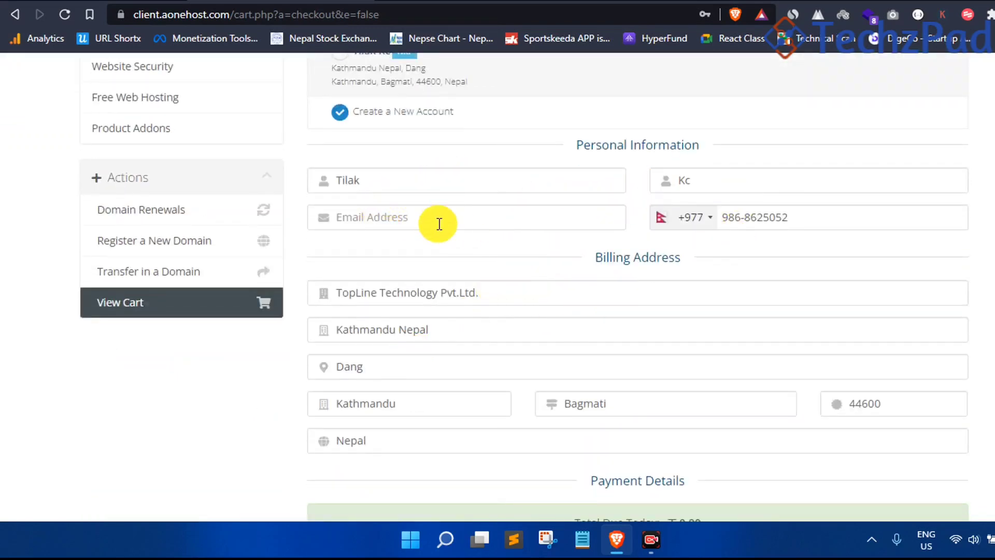
scroll(784, 256, "down", 3)
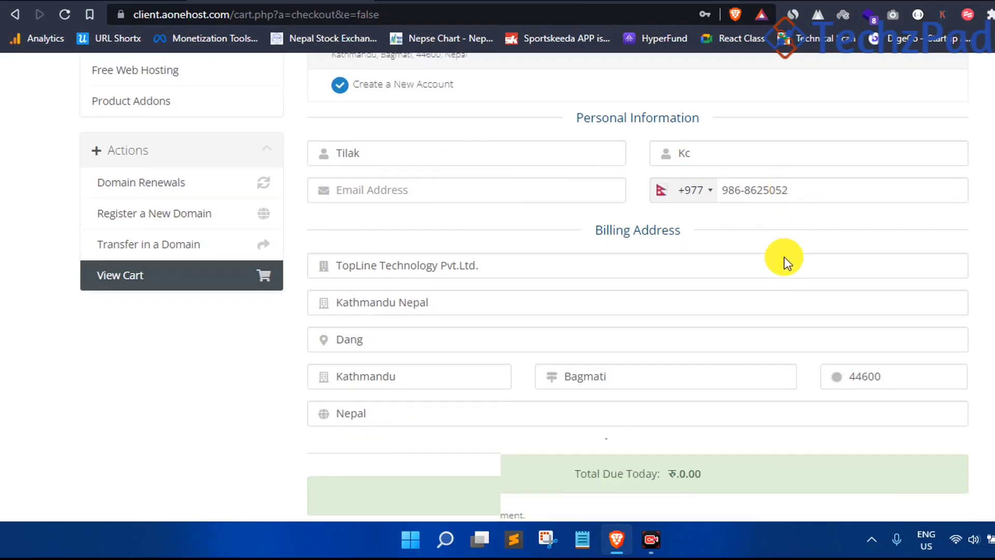
scroll(572, 298, "down", 2)
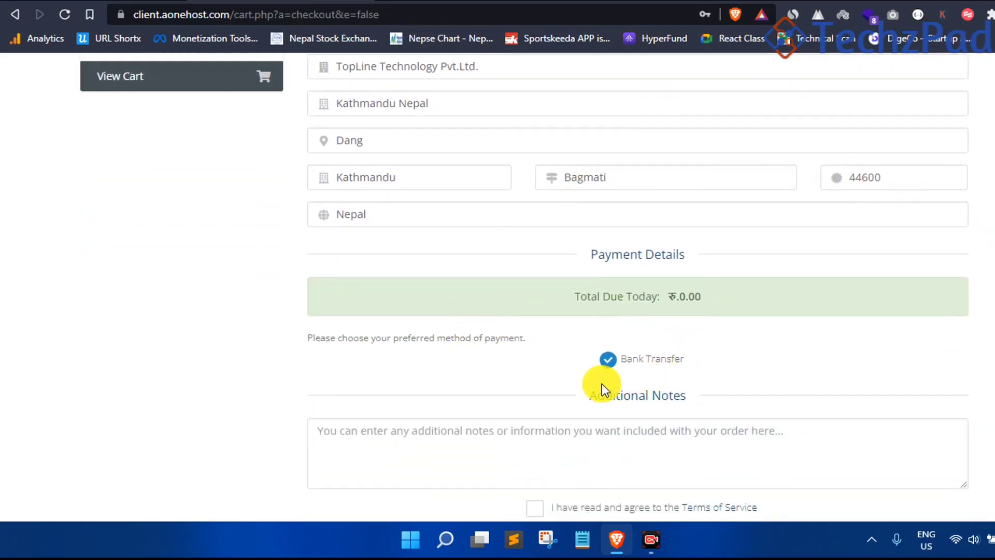
scroll(604, 386, "down", 4)
left_click(658, 395)
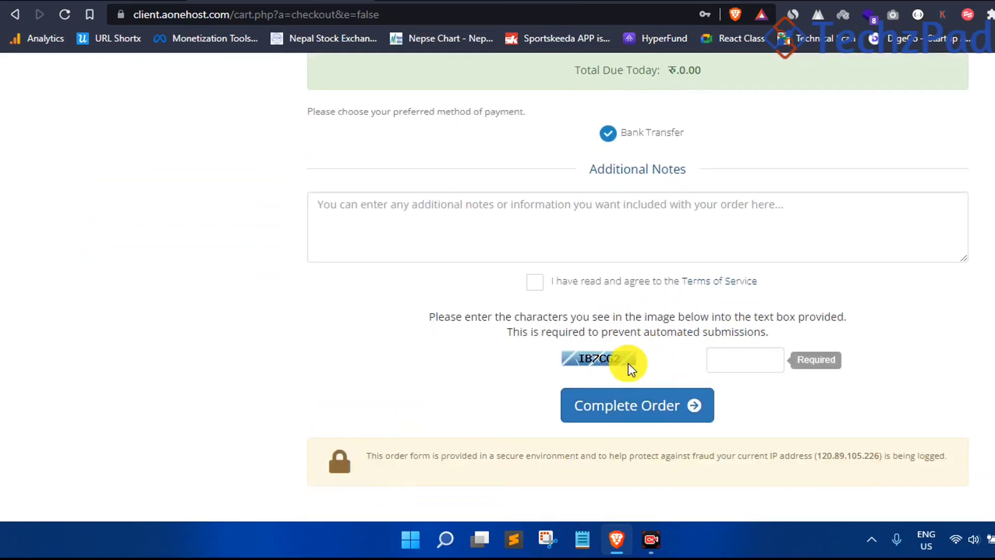
Switch back to the existing account and accept the Terms of Service
scroll(350, 133, "up", 2)
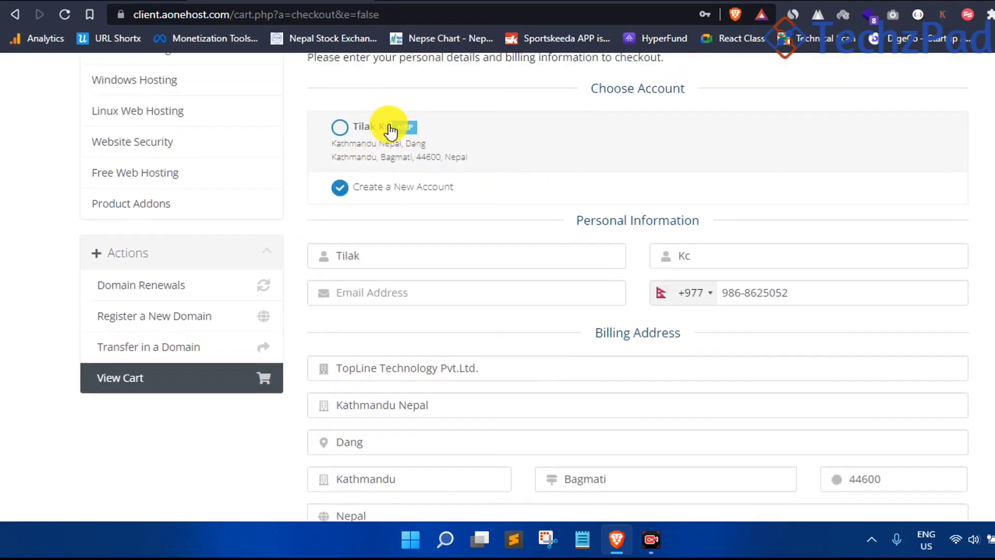
scroll(395, 137, "up", 4)
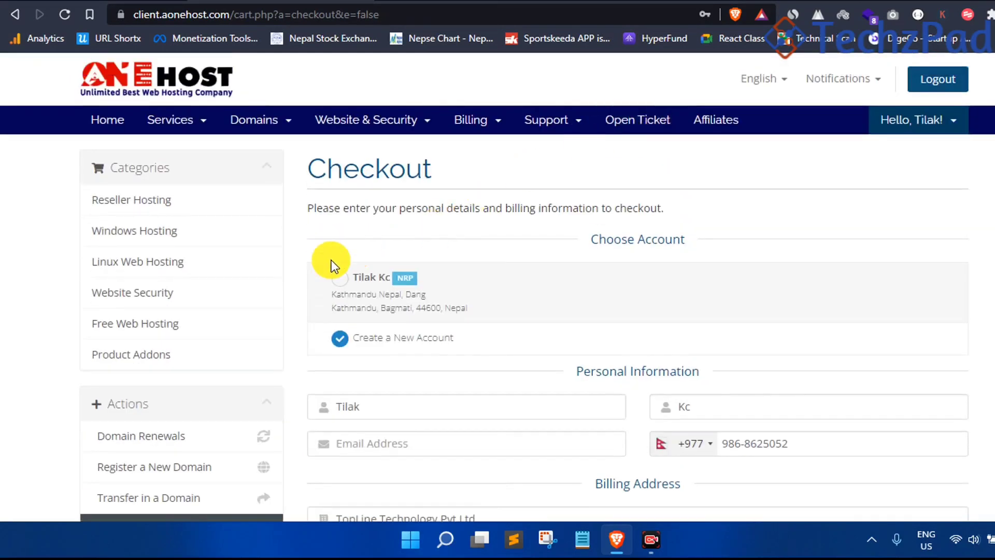
left_click(338, 277)
scroll(419, 288, "down", 5)
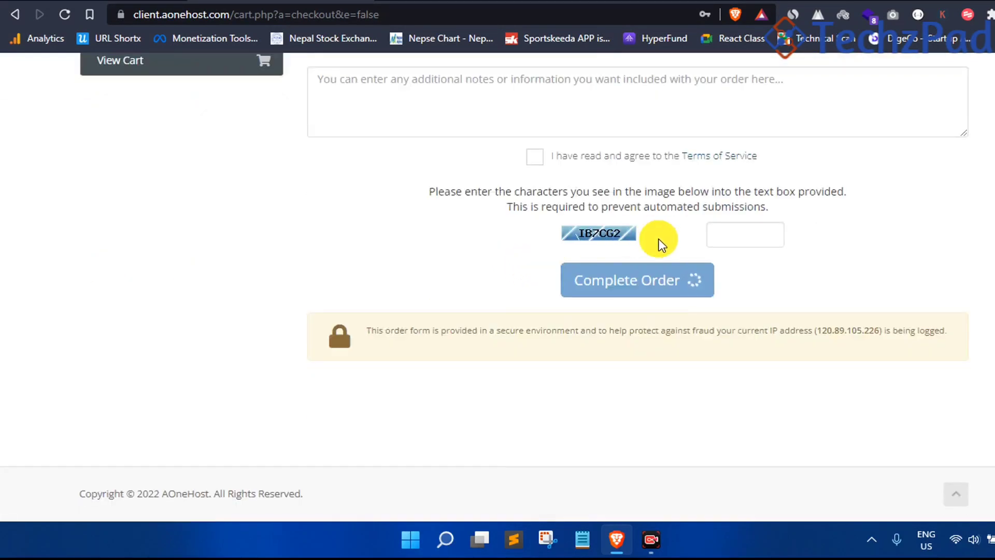
left_click(727, 230)
left_click(534, 156)
Enter the verification code and complete the order
scroll(573, 300, "up", 3)
scroll(715, 307, "down", 1)
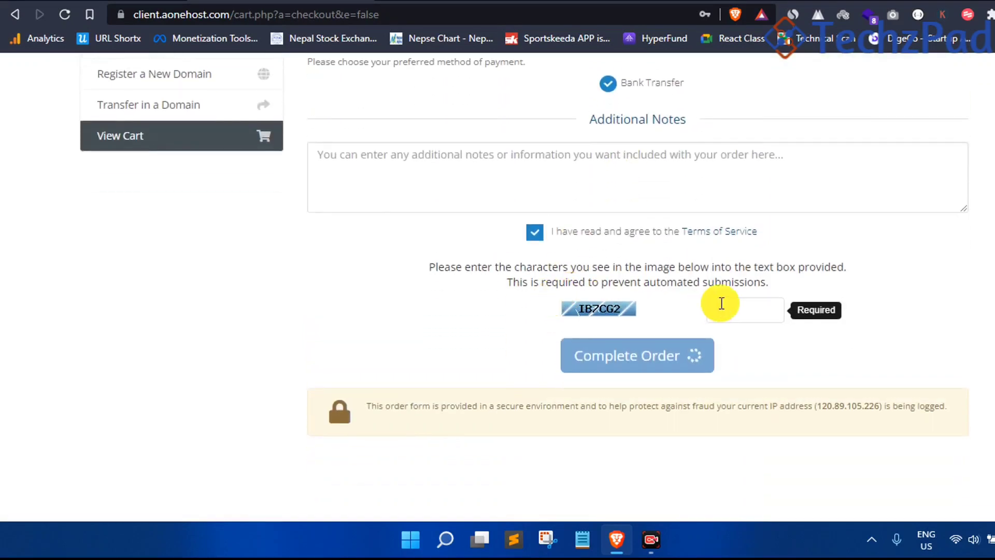
left_click(737, 306)
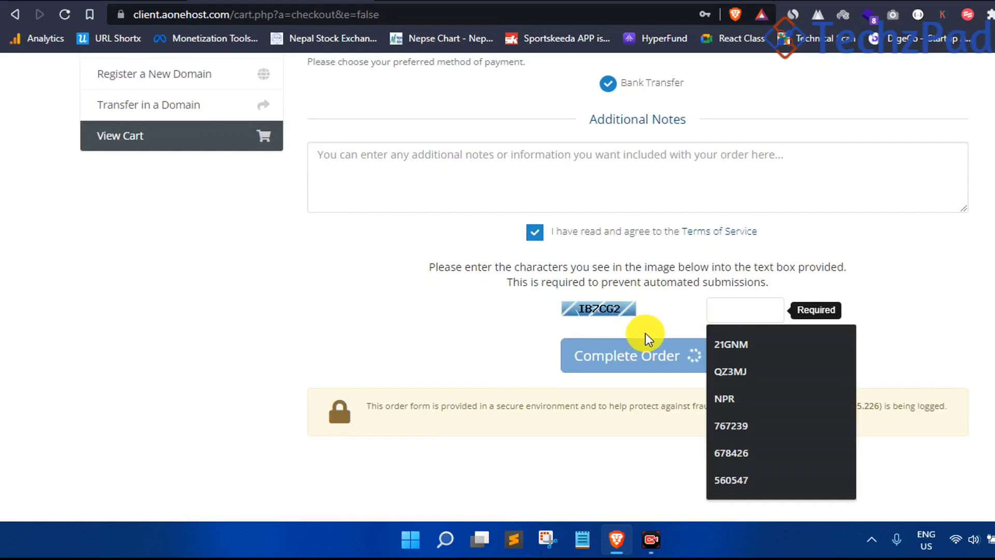
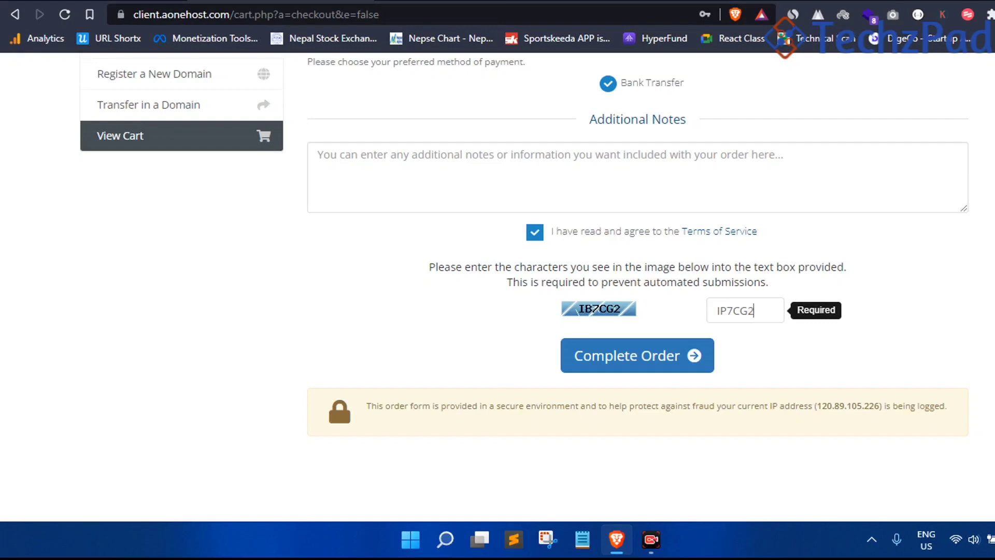
left_click(637, 357)
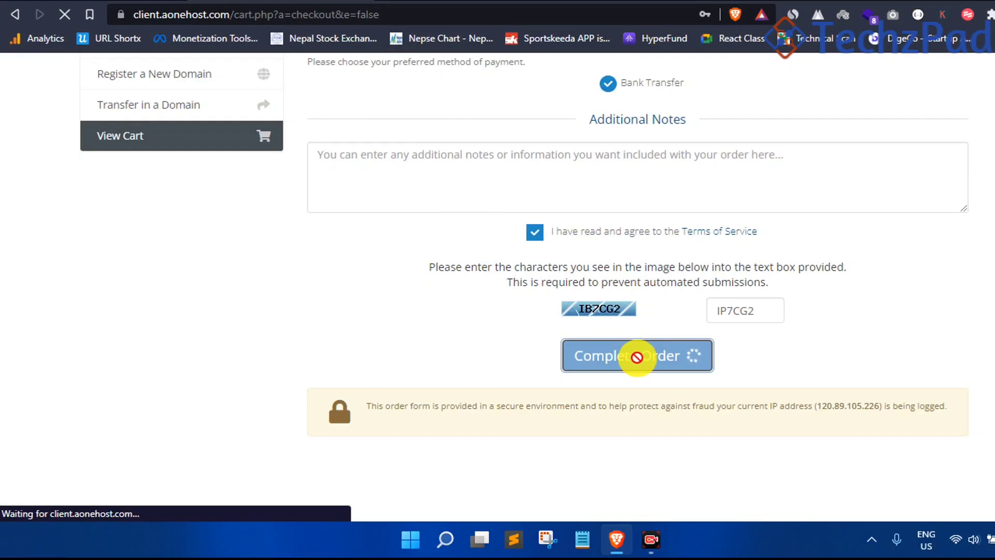
Filter My Services to Pending and locate the techzpad.com student hosting plan
scroll(664, 367, "up", 7)
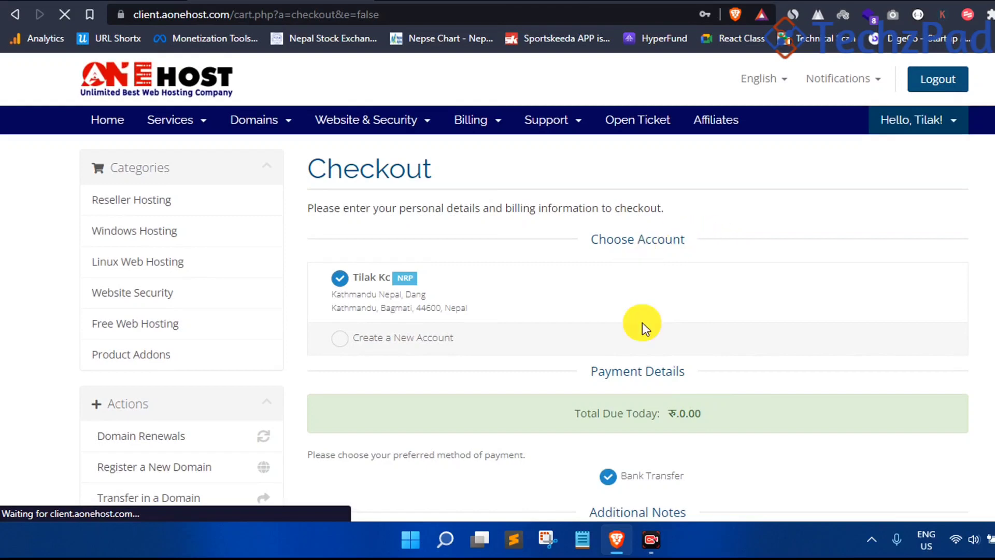
scroll(630, 363, "down", 5)
scroll(620, 388, "down", 3)
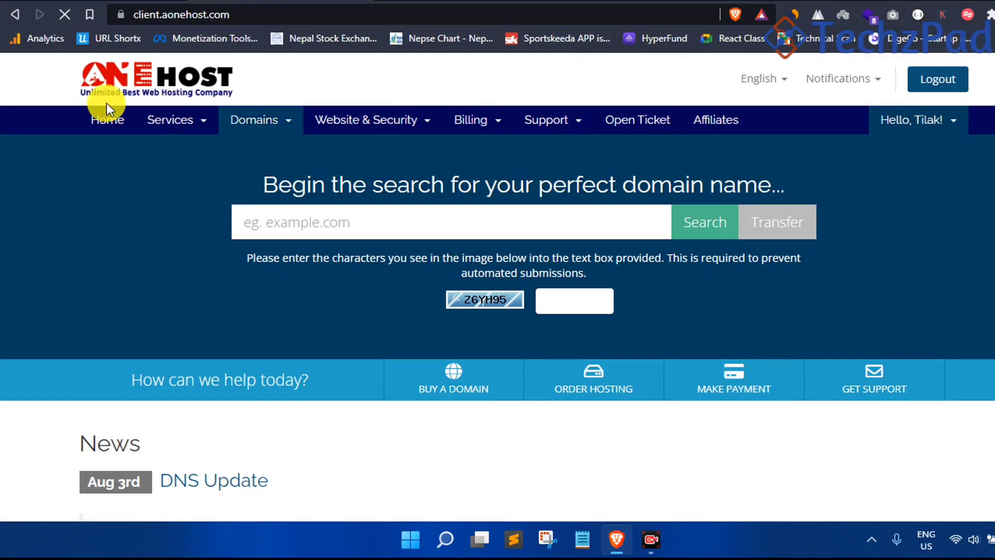
left_click(201, 130)
left_click(200, 142)
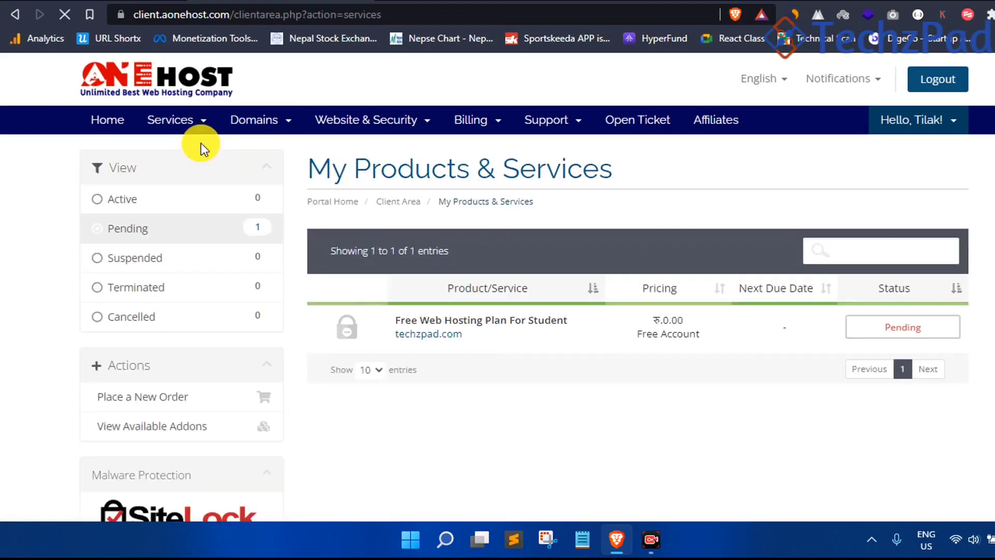
left_click(210, 243)
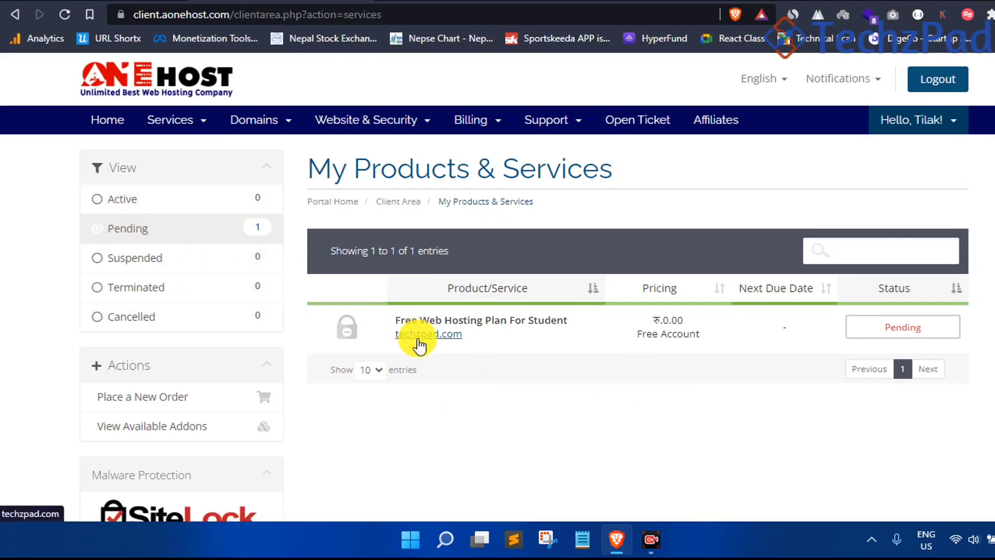
left_click_drag(390, 313, 517, 344)
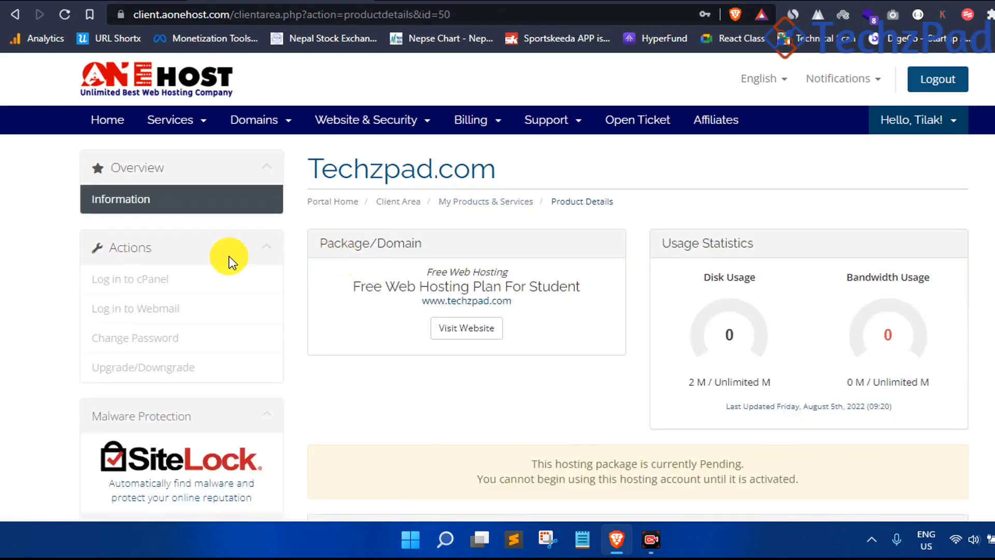
left_click(18, 13)
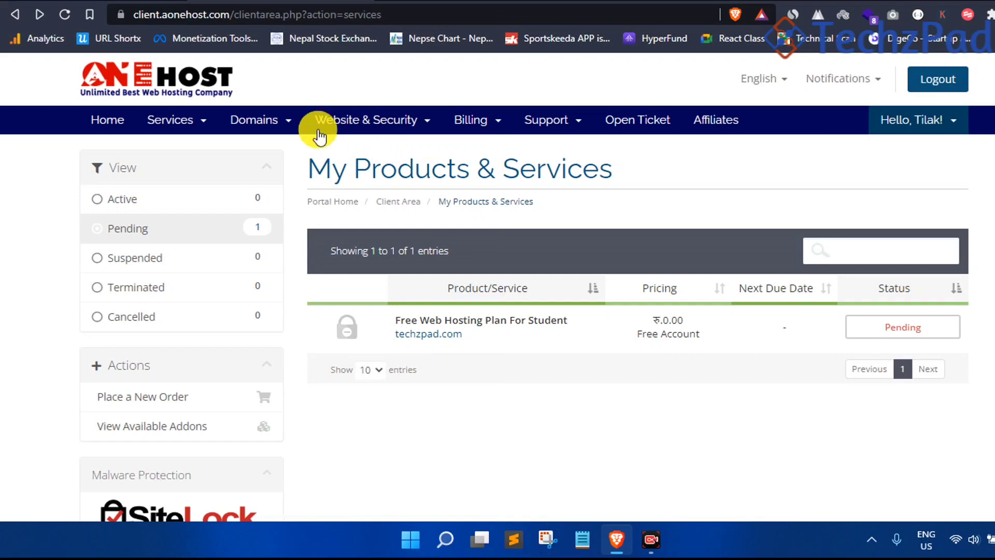
Open the plan's details, then return to My Services filtered to Active services
left_click(529, 326)
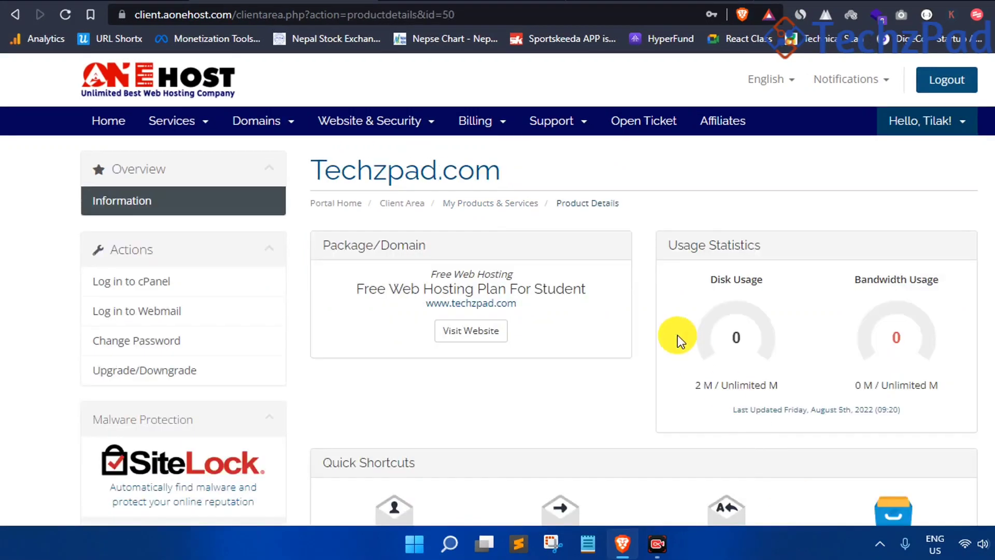
left_click(168, 123)
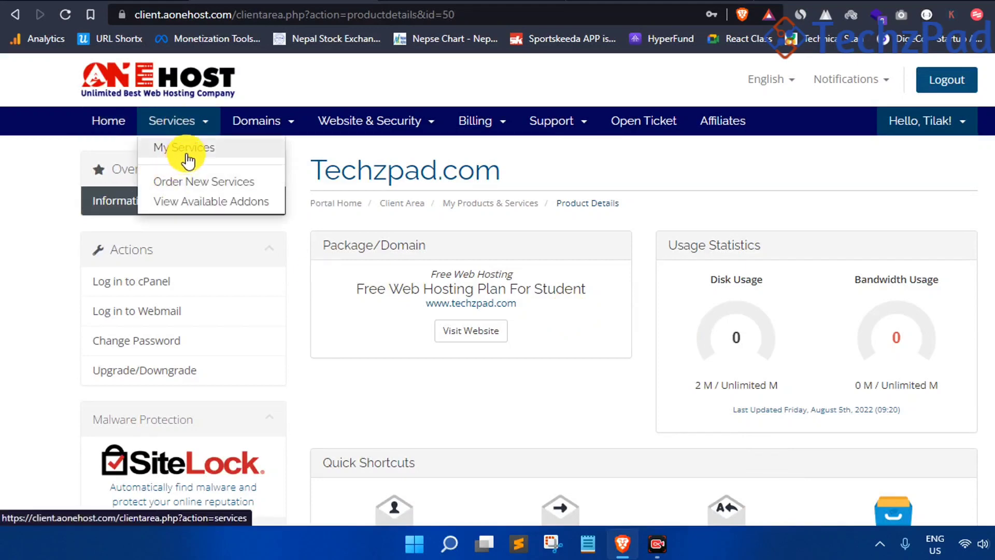
left_click(186, 155)
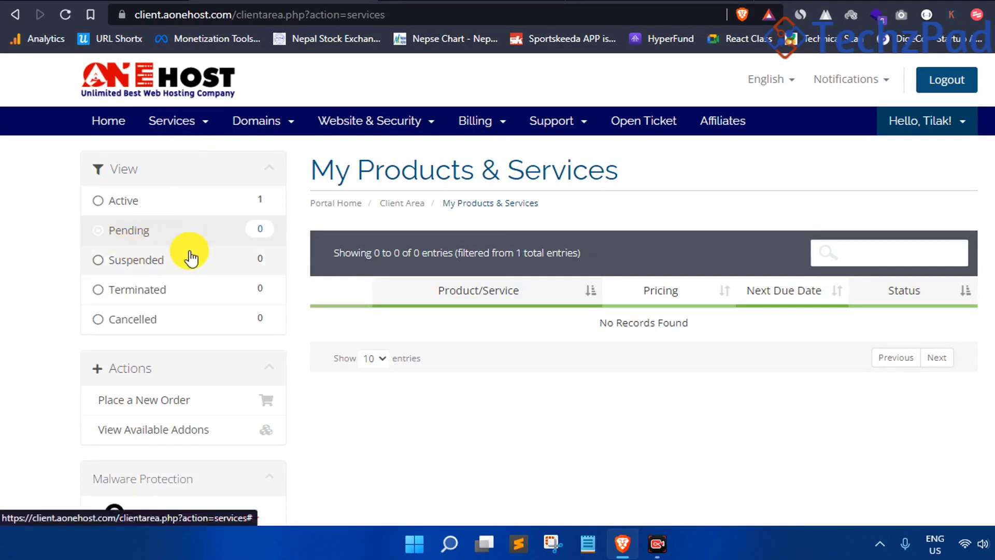
left_click(164, 208)
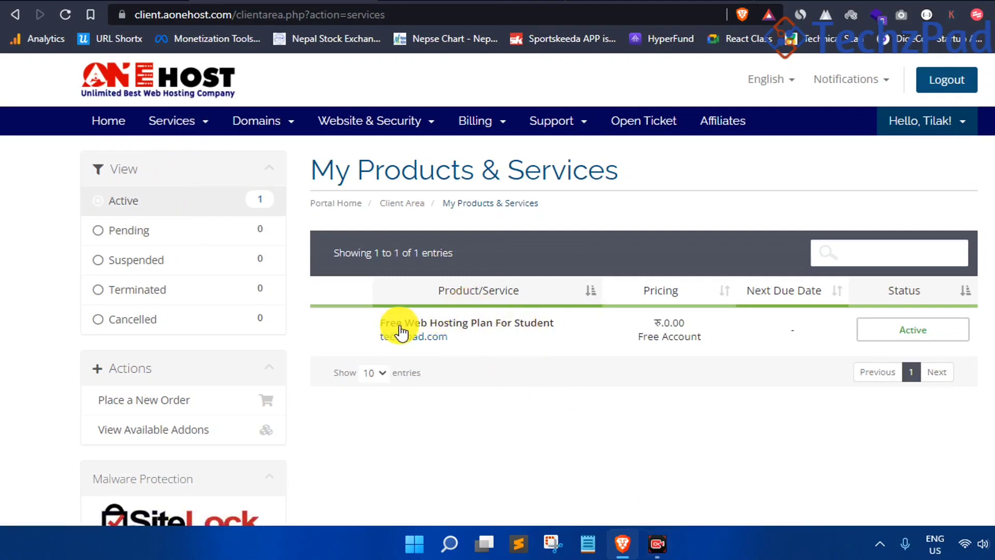
Open the now-active student plan's details and log in to cPanel
left_click(518, 333)
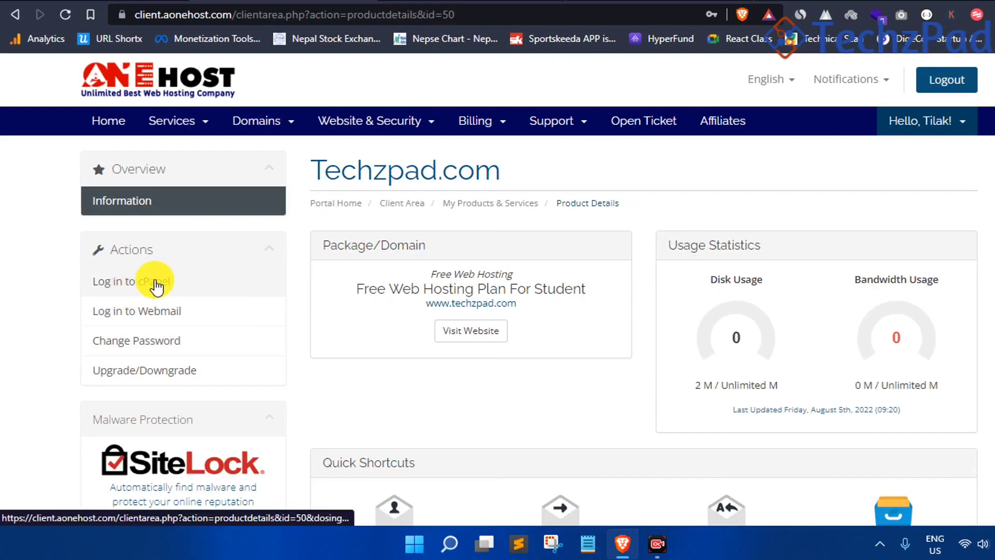
scroll(169, 298, "down", 4)
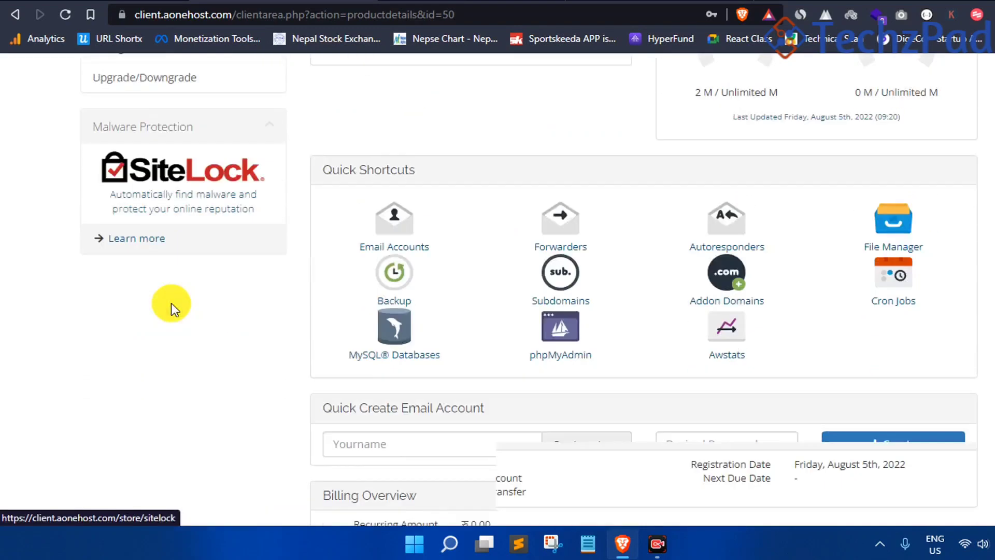
scroll(178, 319, "down", 3)
scroll(185, 324, "up", 6)
scroll(777, 218, "down", 8)
scroll(343, 299, "up", 10)
left_click(155, 283)
Browse the cPanel dashboard, keeping the paper_lantern interface theme
scroll(647, 324, "down", 5)
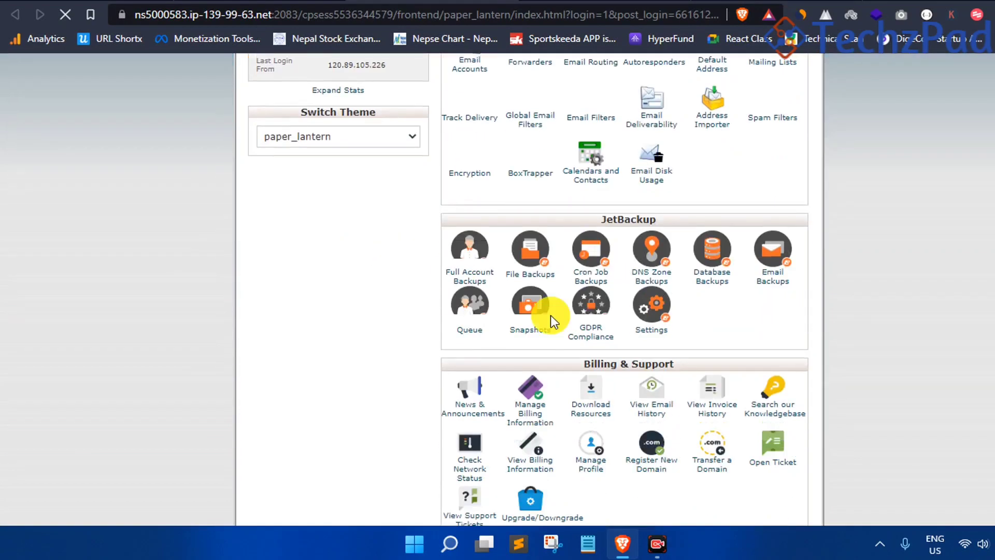
scroll(483, 316, "down", 5)
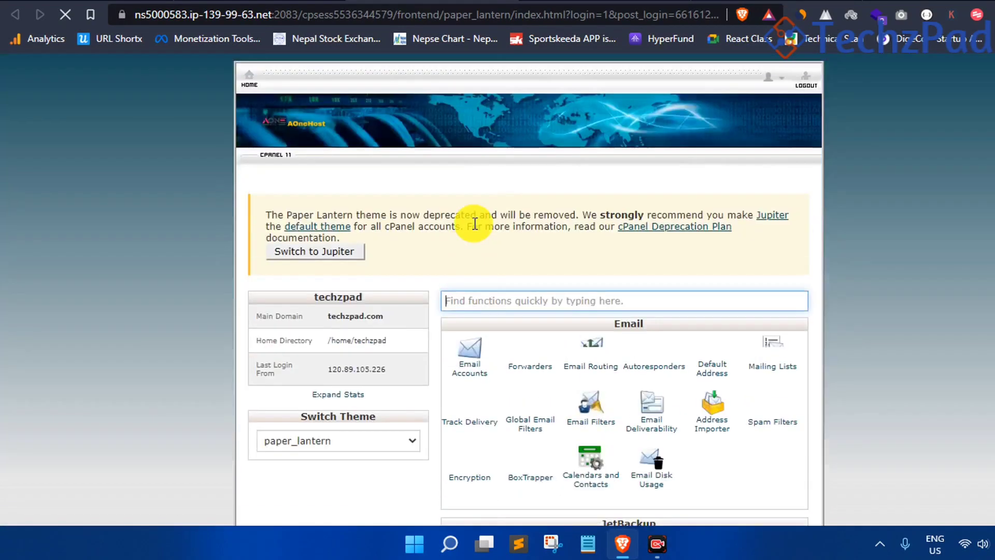
scroll(342, 177, "down", 4)
scroll(635, 253, "down", 3)
scroll(622, 295, "down", 6)
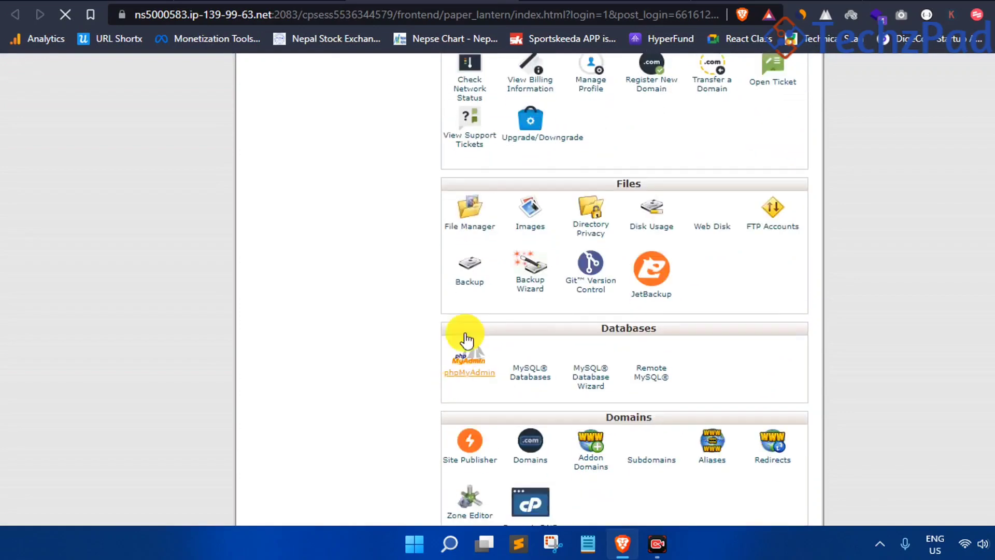
scroll(471, 244, "up", 12)
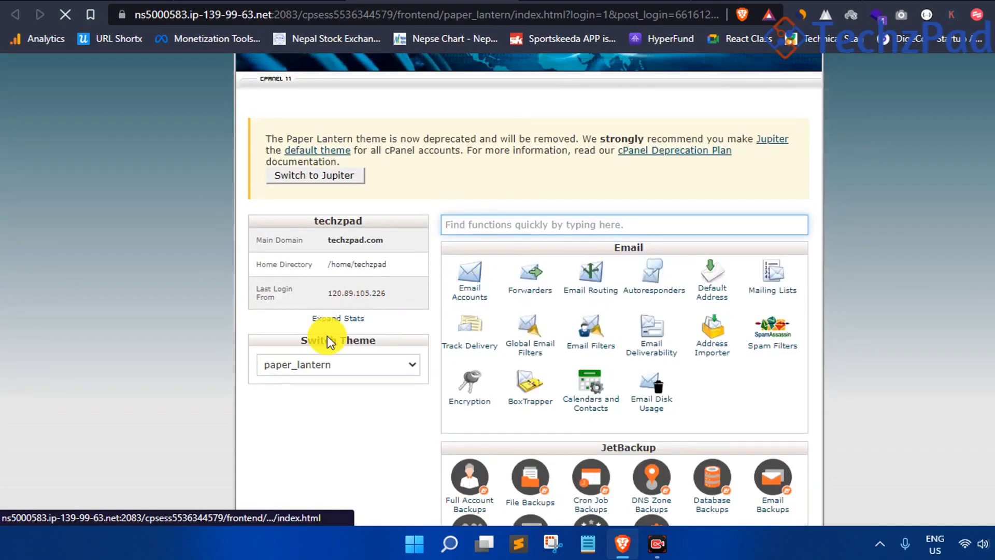
left_click(338, 369)
left_click(339, 369)
left_click(338, 369)
left_click(348, 366)
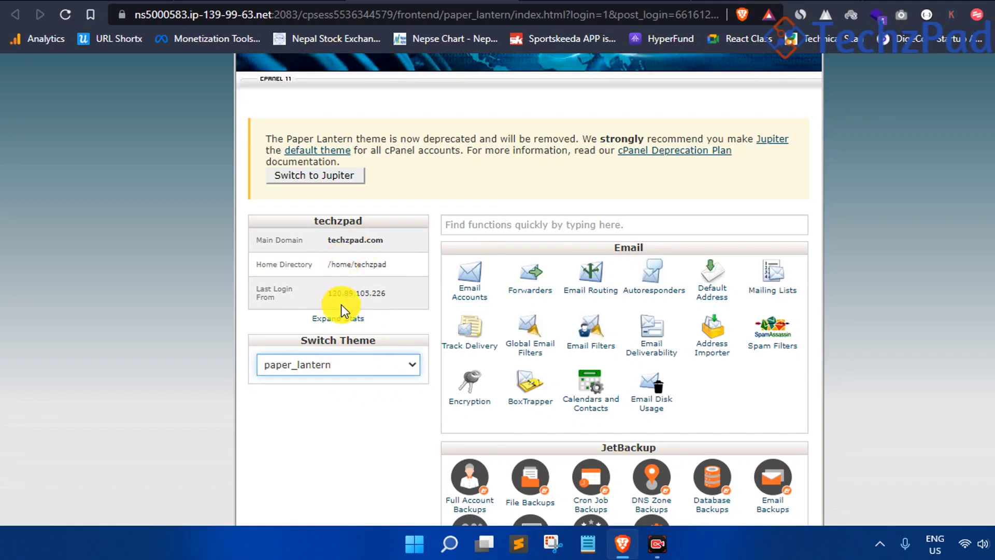
Find Softaculous Apps Installer and launch the WordPress installer
scroll(362, 278, "down", 5)
scroll(484, 293, "down", 20)
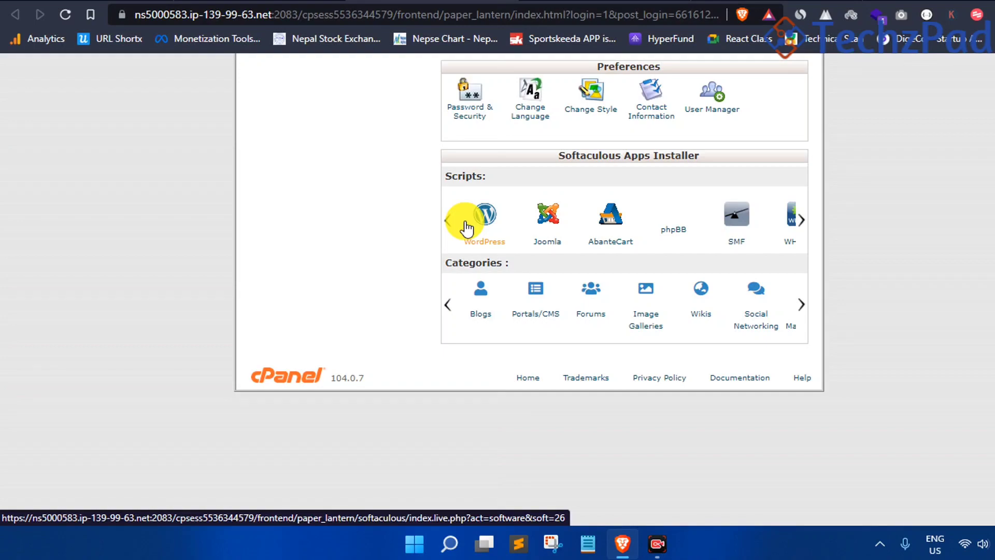
scroll(497, 217, "up", 20)
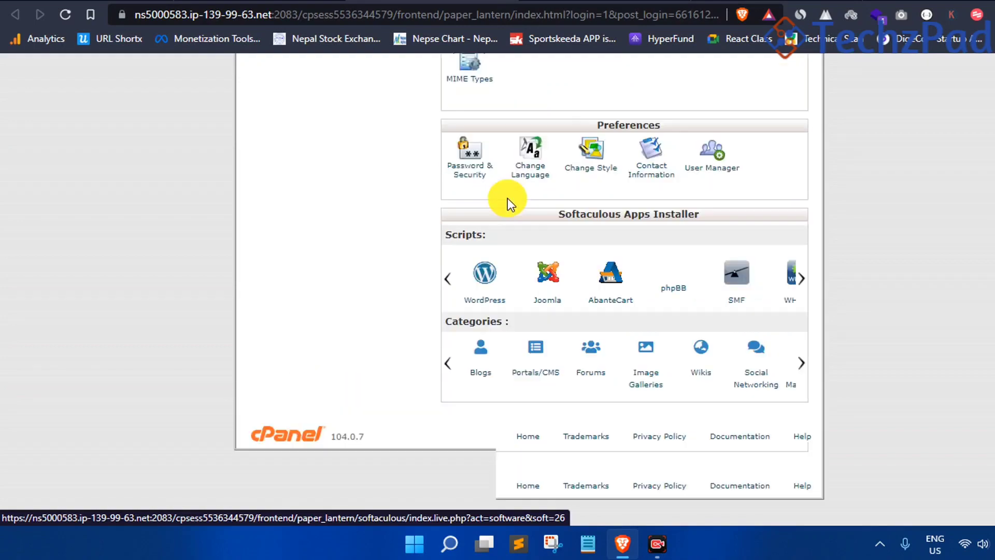
scroll(562, 232, "up", 4)
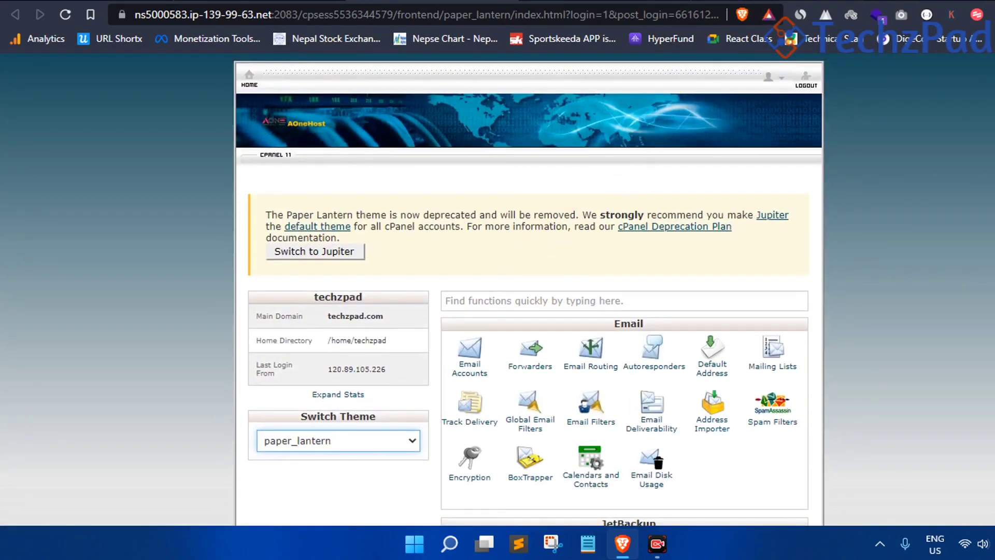
scroll(337, 218, "down", 15)
scroll(337, 217, "up", 3)
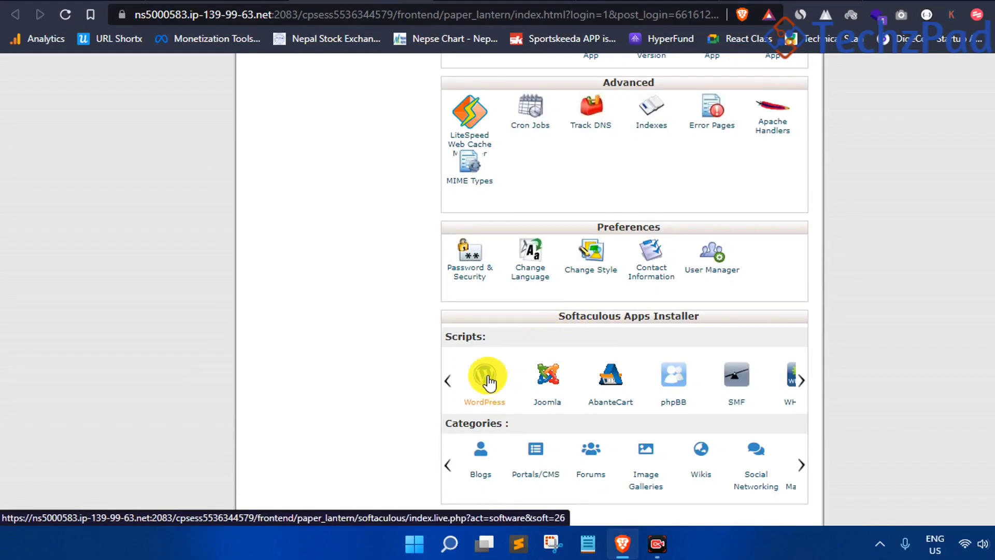
left_click(489, 382)
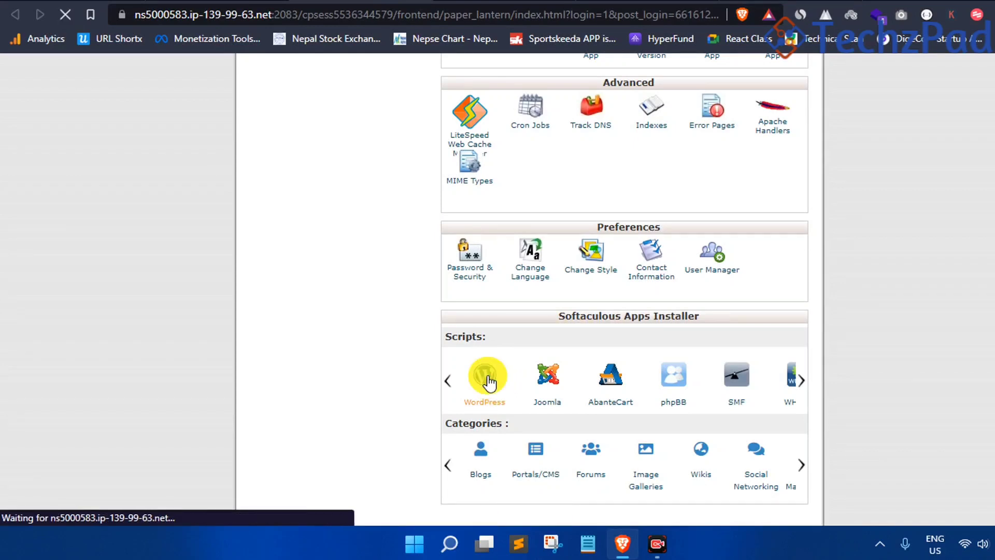
Open the WordPress install form and choose techzpad.com as the install domain
scroll(487, 383, "up", 4)
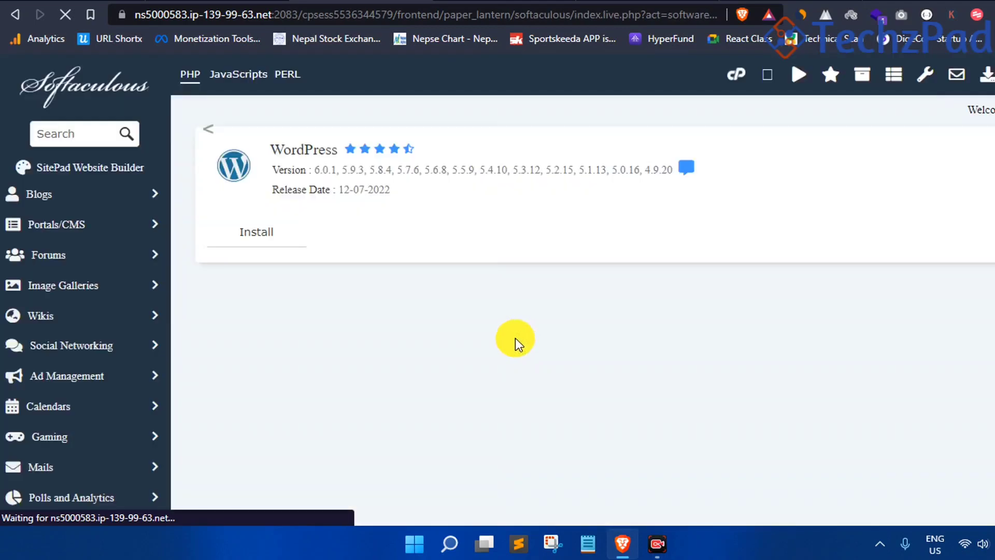
scroll(459, 266, "down", 5)
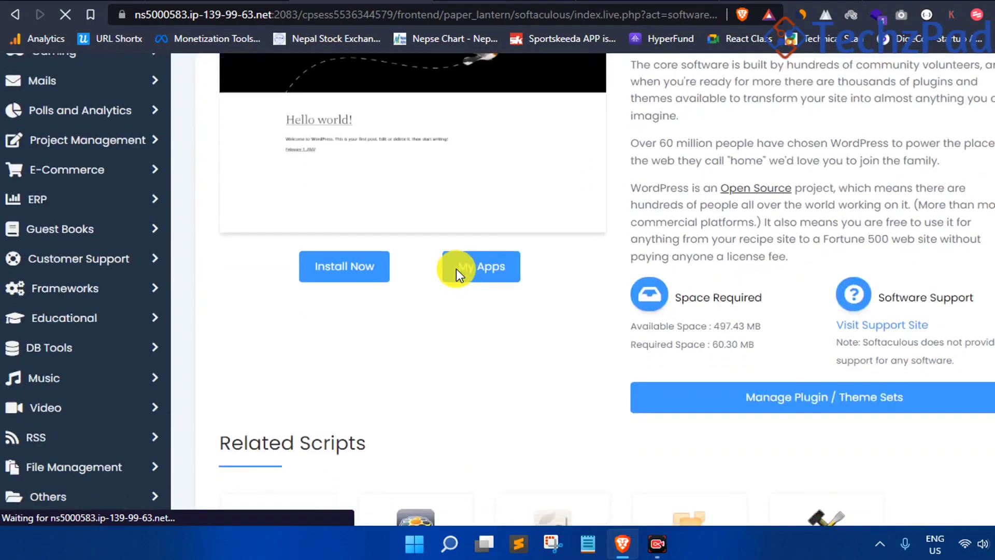
left_click(346, 271)
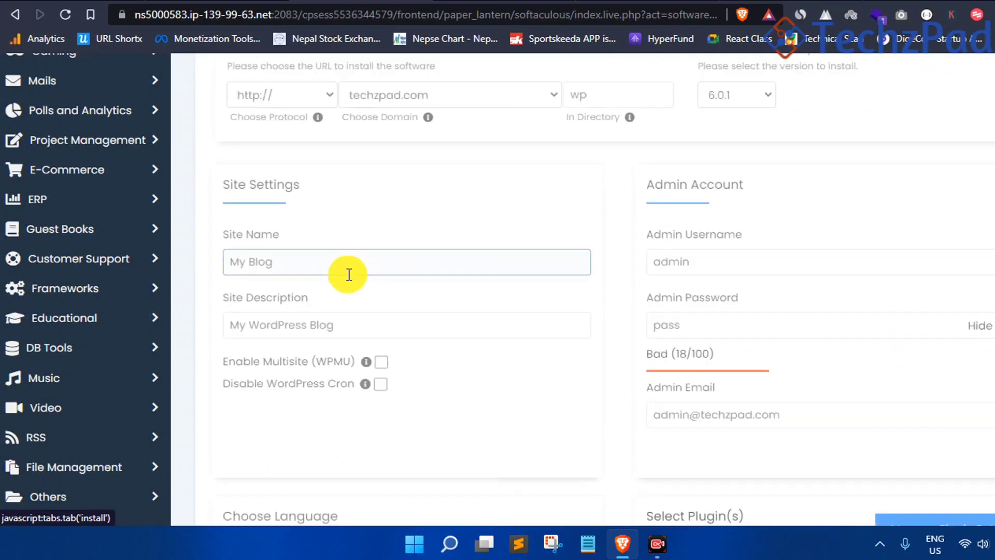
scroll(326, 191, "up", 1)
left_click(409, 164)
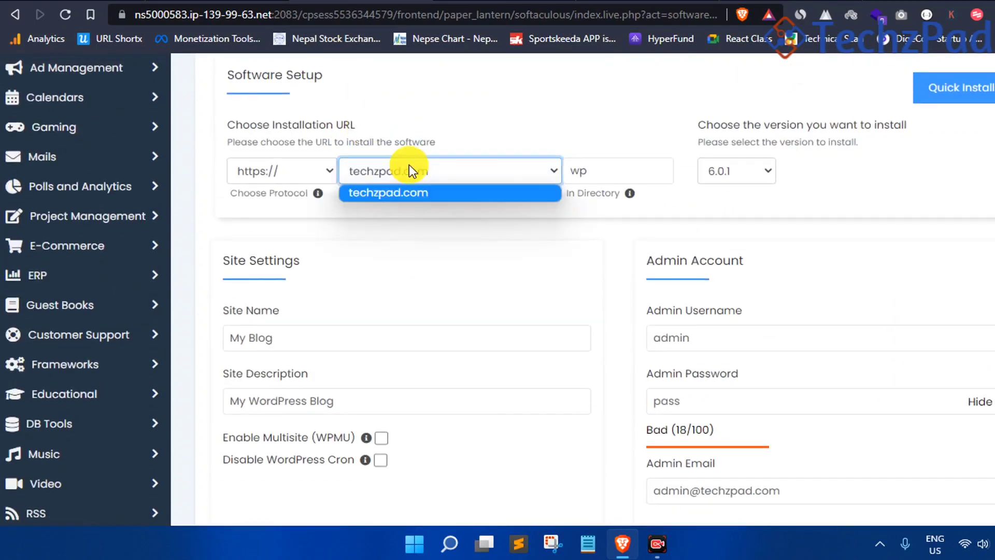
left_click(419, 192)
left_click(284, 163)
left_click(279, 224)
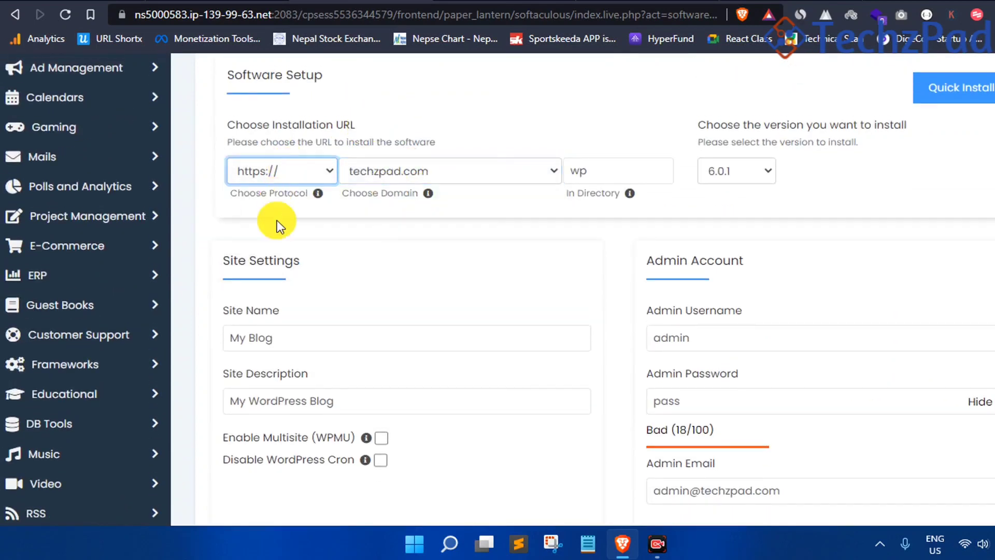
double_click(628, 169)
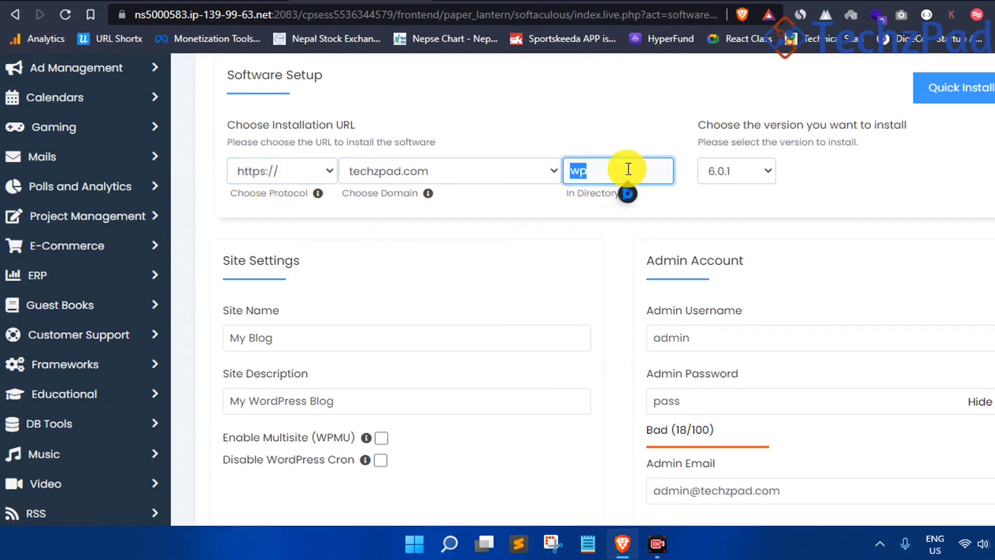
key("BackSpace")
left_click(730, 166)
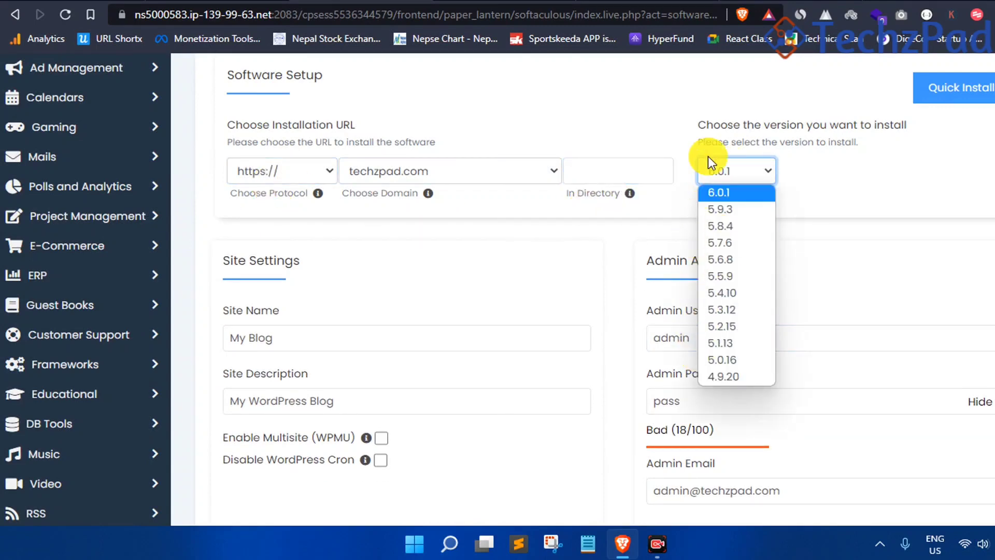
left_click(741, 171)
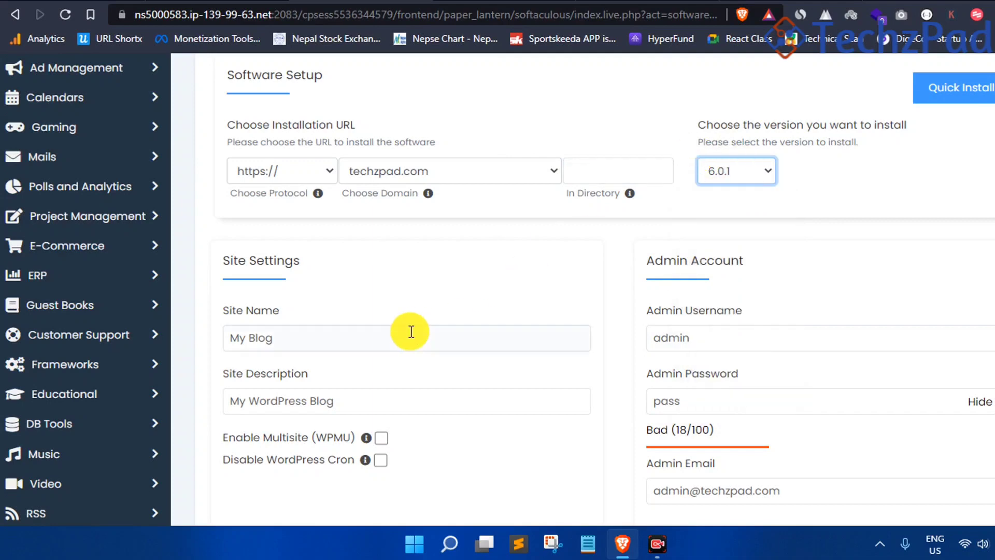
scroll(411, 329, "down", 1)
Rename the site to TechzPad and change the description to My Technology Blog
triple_click(347, 254)
type("Te")
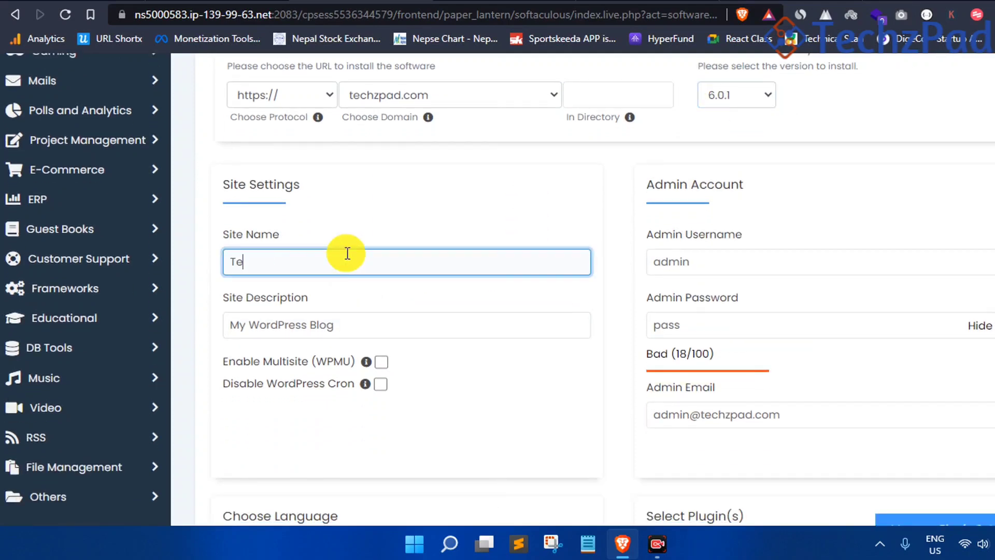
type("chzPad")
triple_click(382, 324)
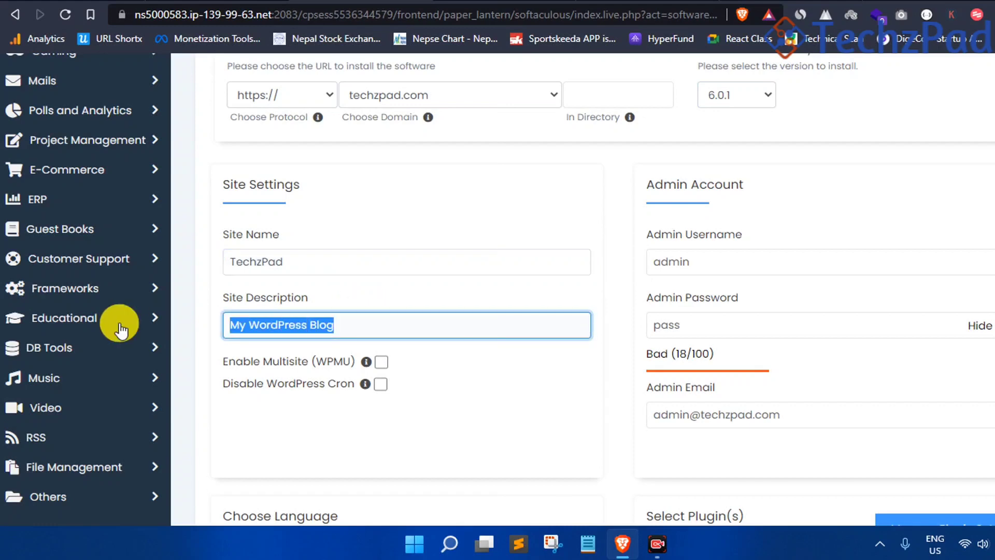
left_click(286, 327)
double_click(285, 326)
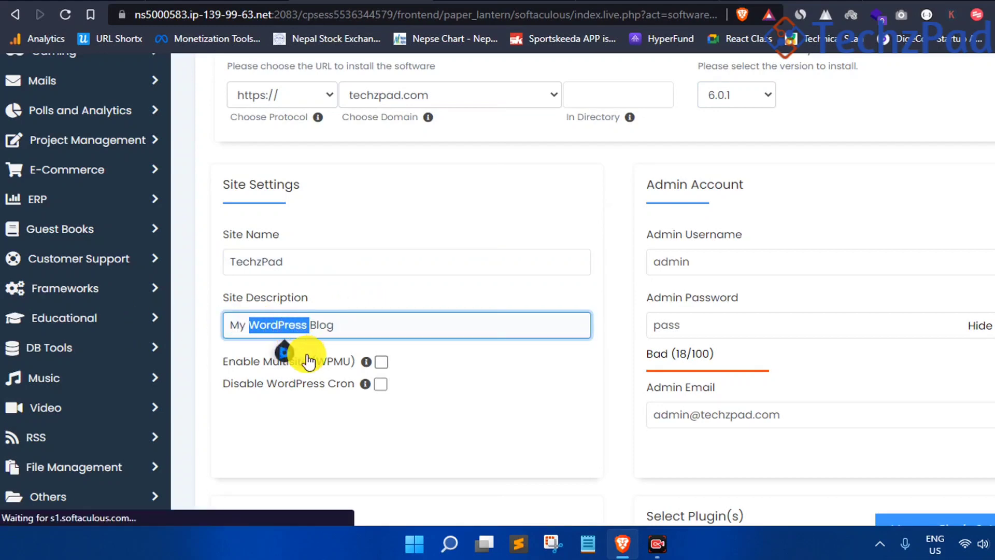
type("Technology")
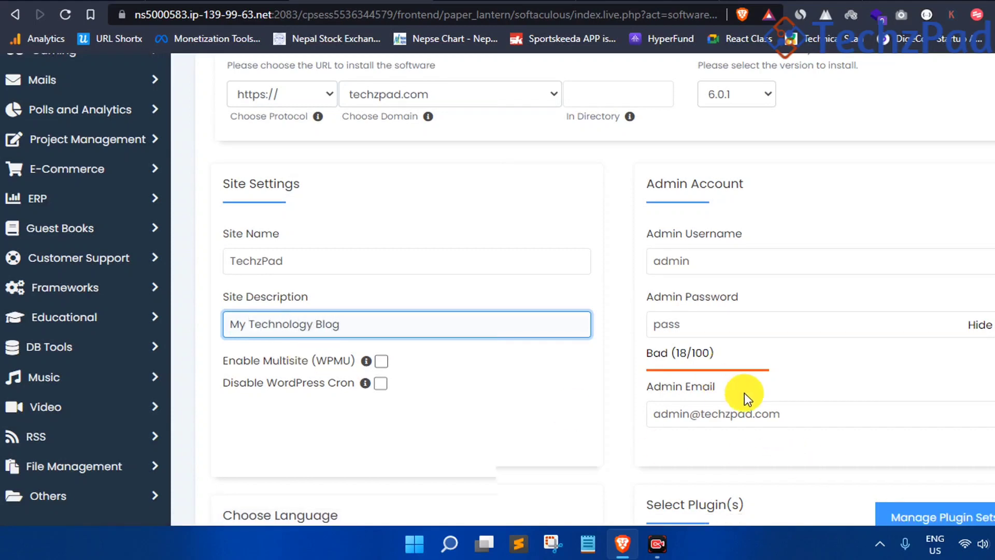
Replace the admin password with a new strong password
scroll(744, 393, "down", 3)
left_click(687, 175)
double_click(687, 175)
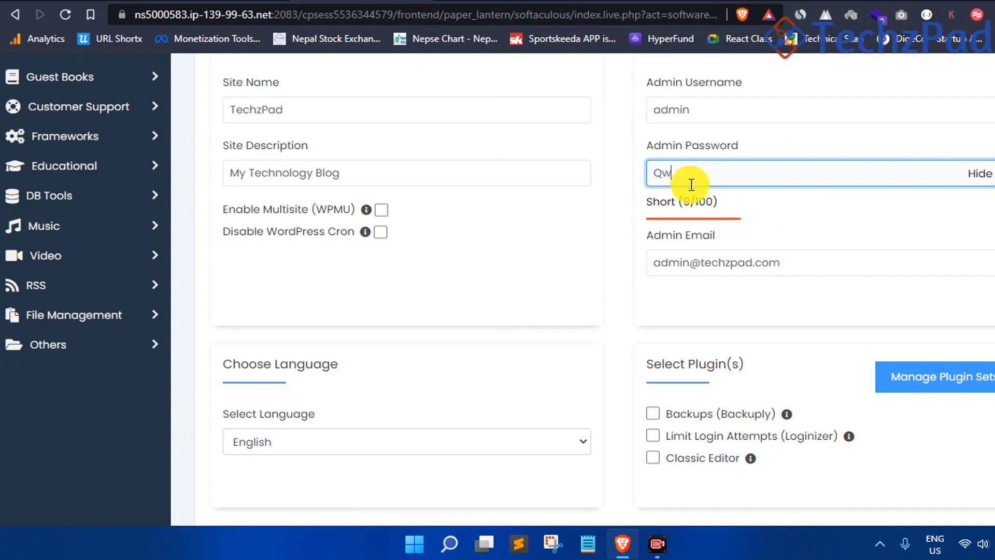
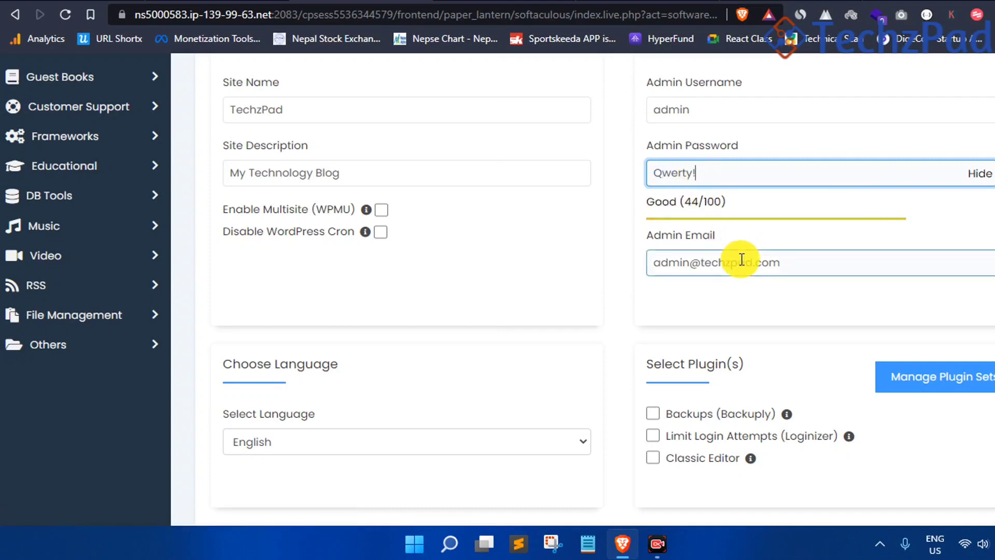
scroll(735, 307, "up", 2)
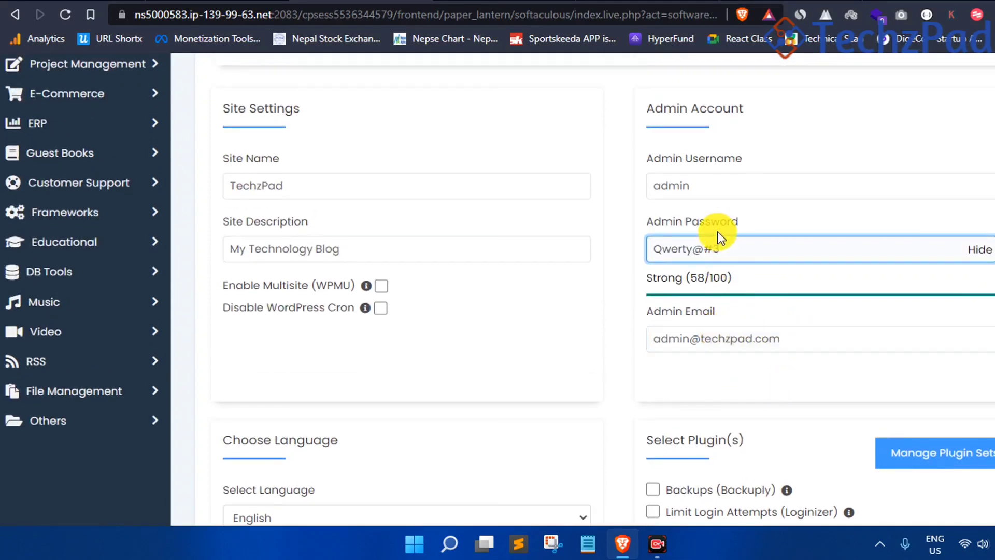
scroll(760, 325, "down", 3)
scroll(750, 291, "down", 13)
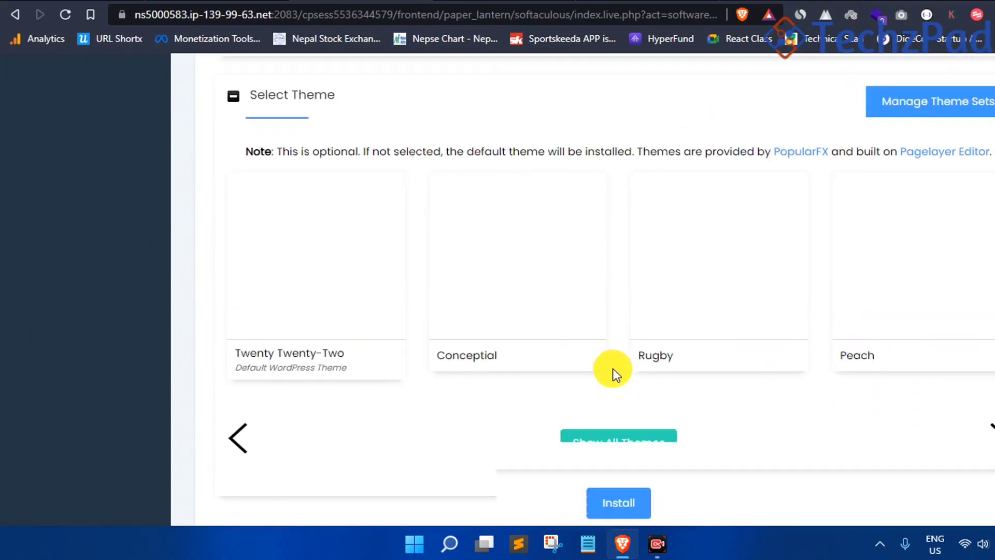
left_click(632, 320)
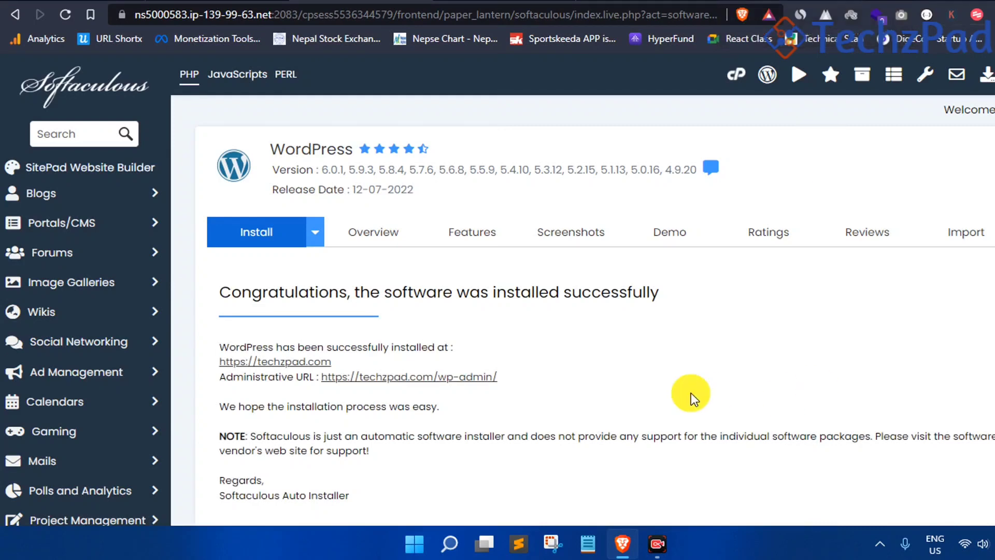
scroll(506, 344, "down", 1)
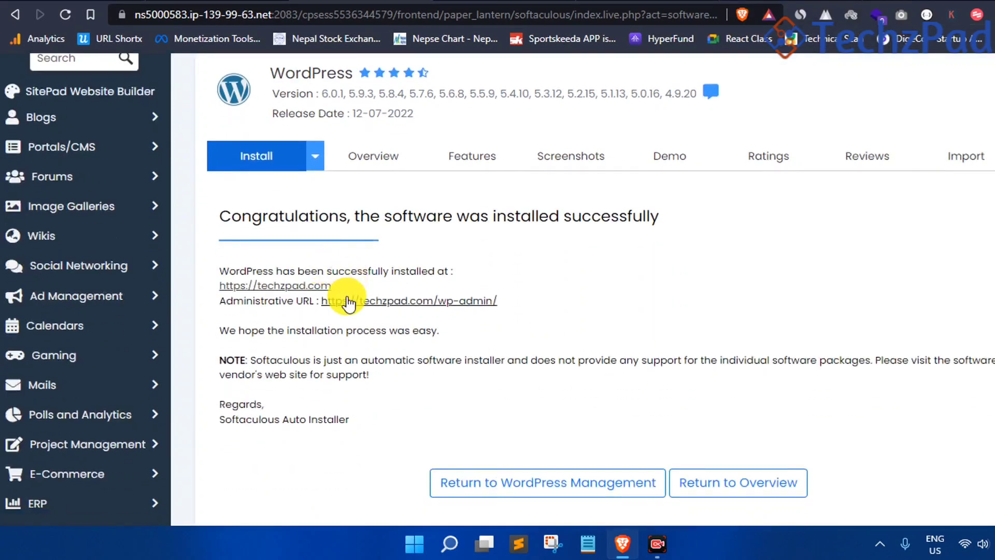
Open the WordPress admin dashboard and dismiss the Welcome panel
left_click(413, 307)
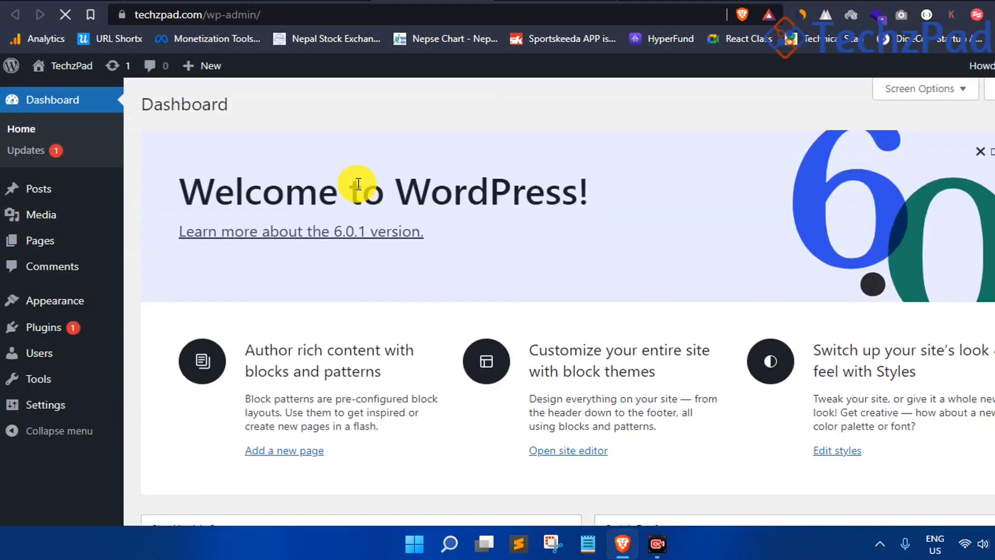
left_click(980, 151)
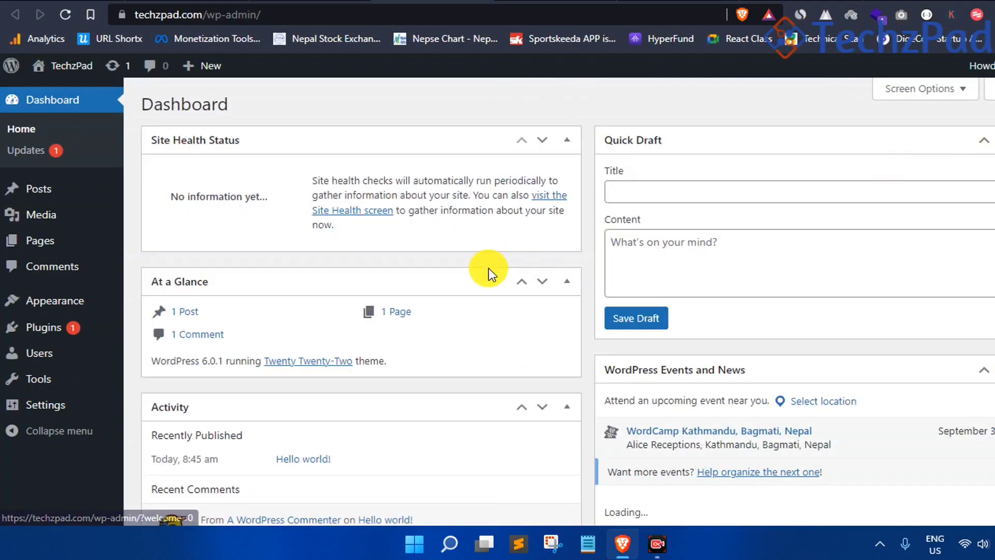
scroll(516, 96, "down", 2)
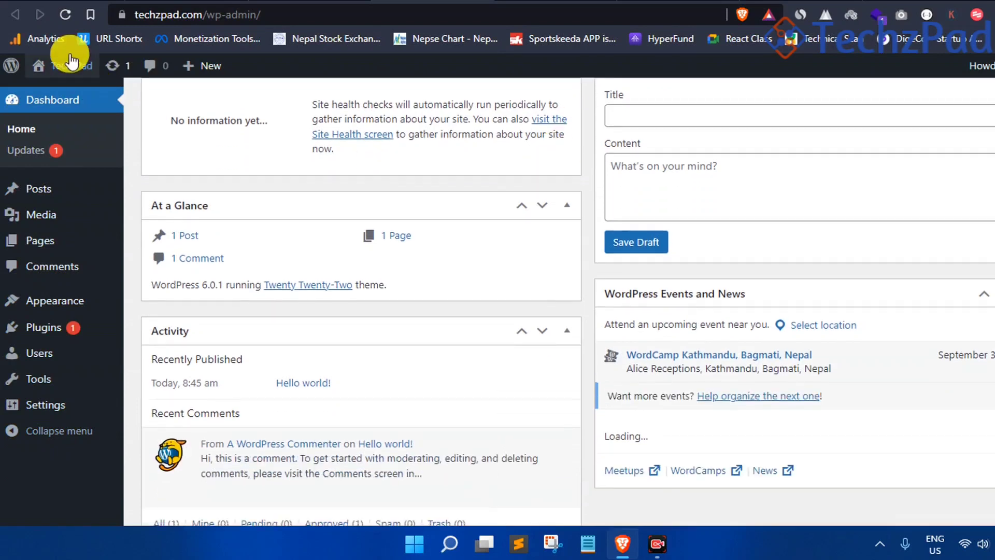
scroll(70, 65, "up", 2)
Visit the live techzpad.com site and compare it with the dashboard tab
mouse_move(67, 83)
left_click(73, 101)
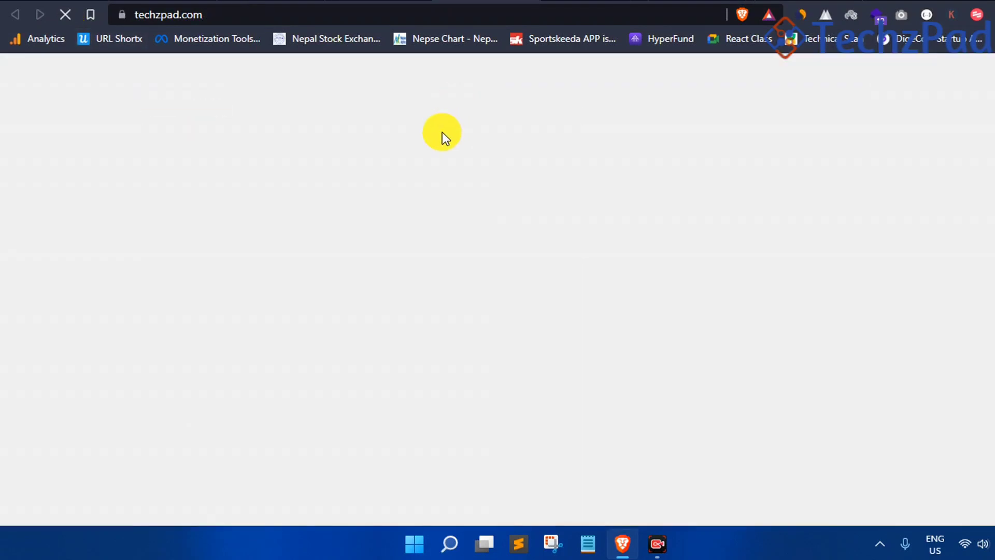
scroll(564, 171, "down", 3)
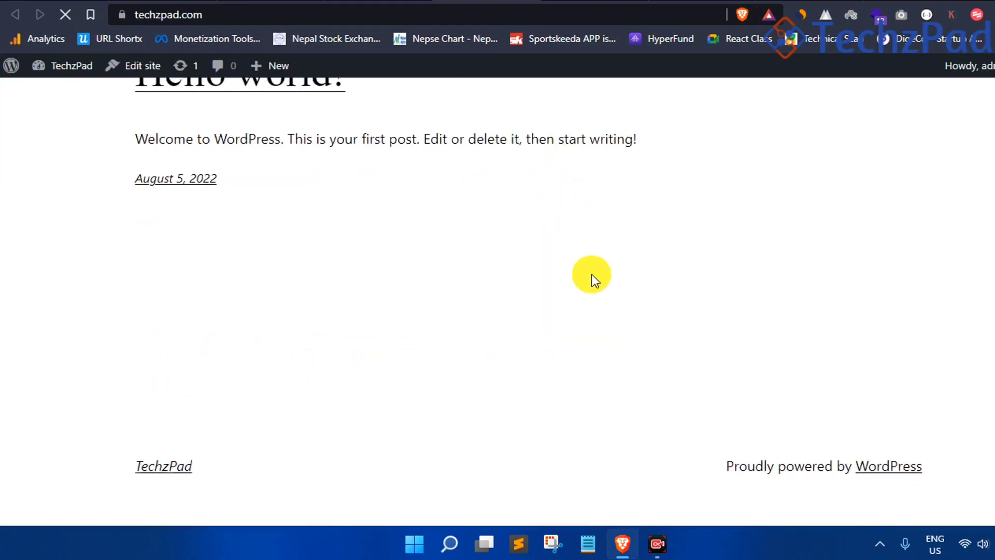
scroll(591, 272, "up", 6)
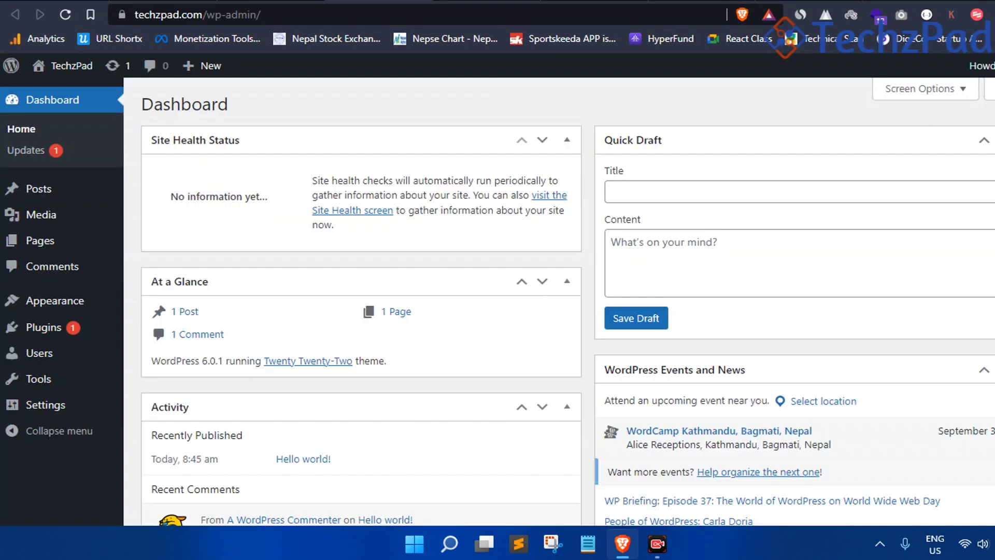
left_click(482, 1)
scroll(381, 253, "down", 6)
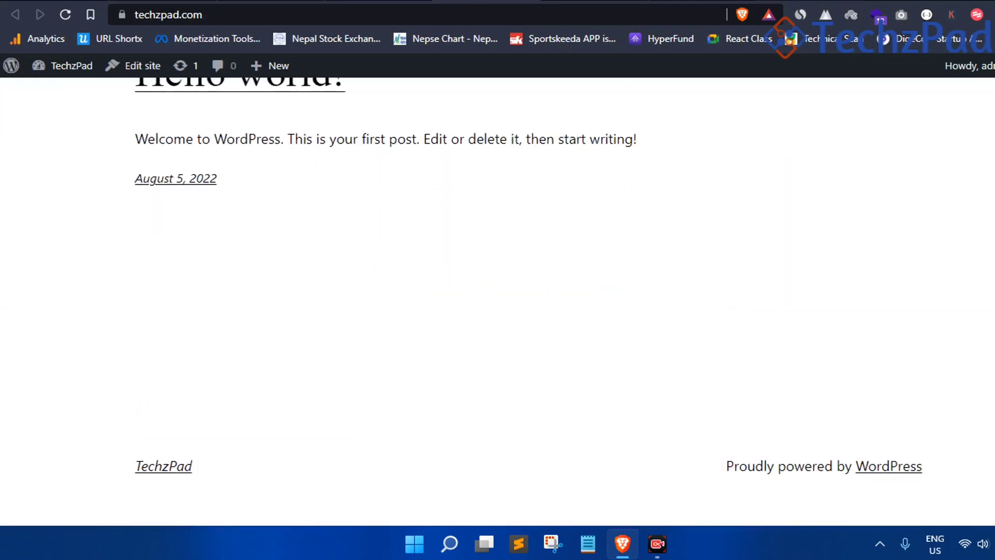
left_click(381, 1)
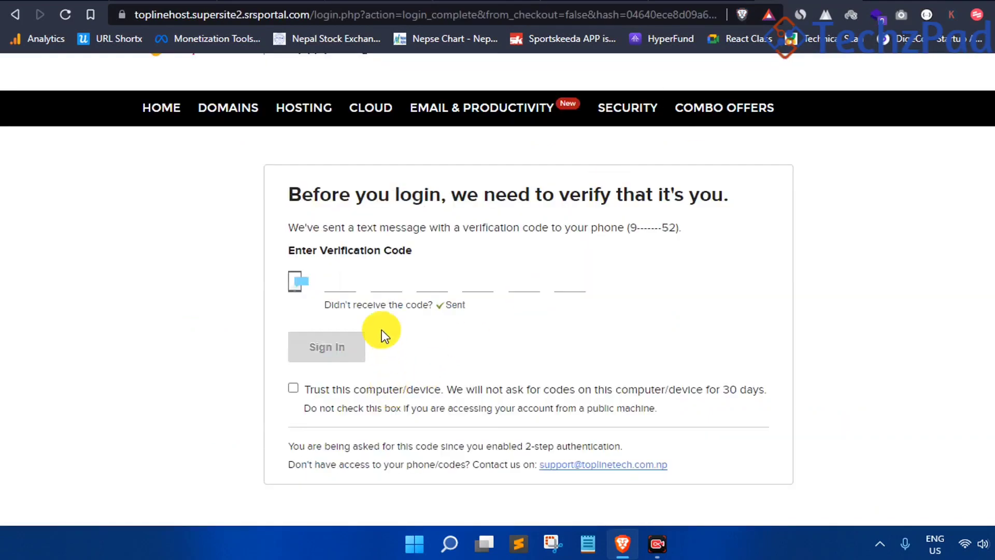
scroll(586, 255, "up", 1)
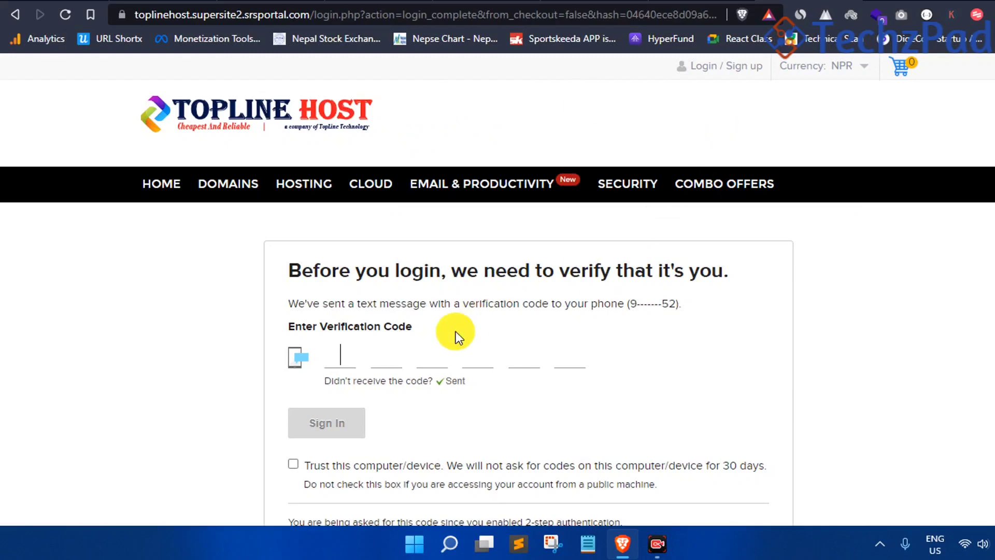
scroll(466, 225, "down", 2)
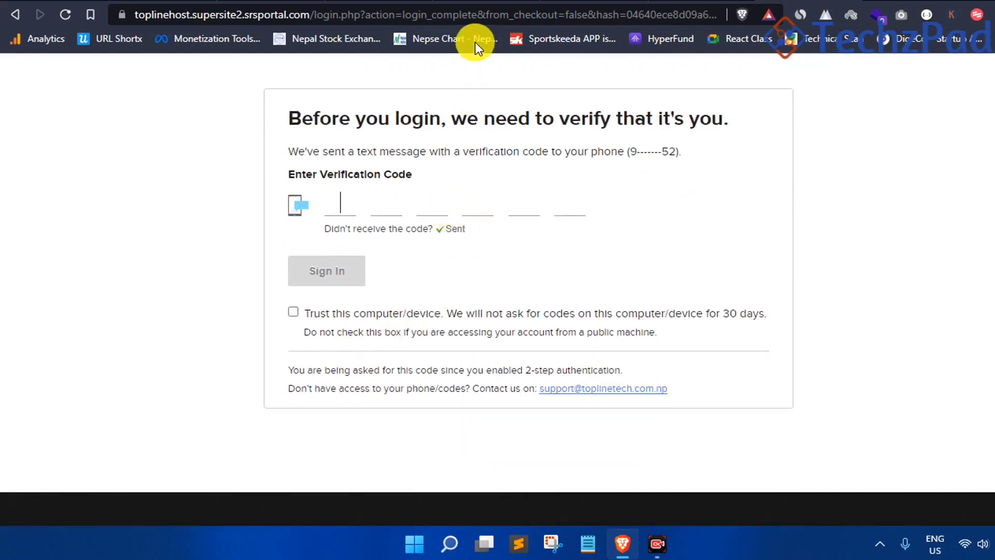
scroll(364, 264, "up", 2)
left_click(735, 74)
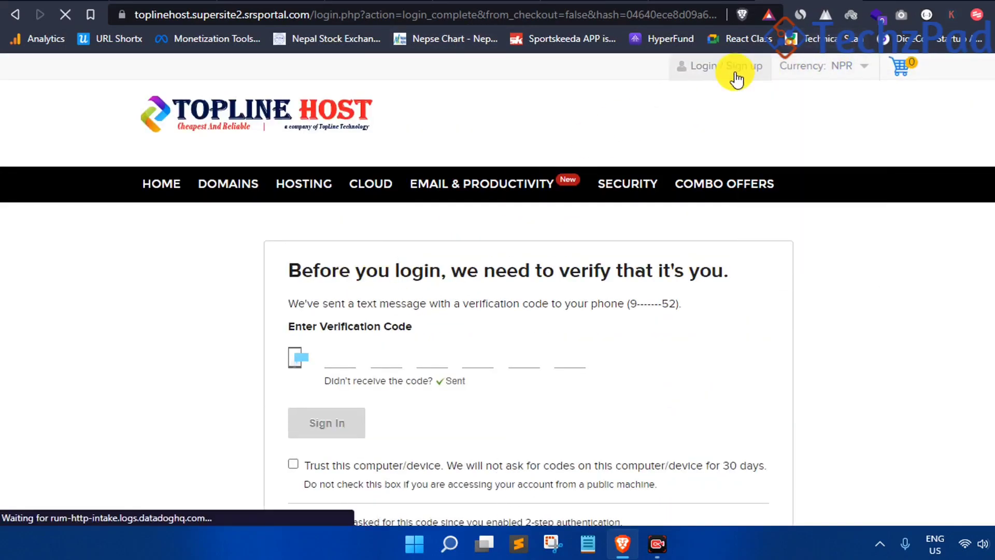